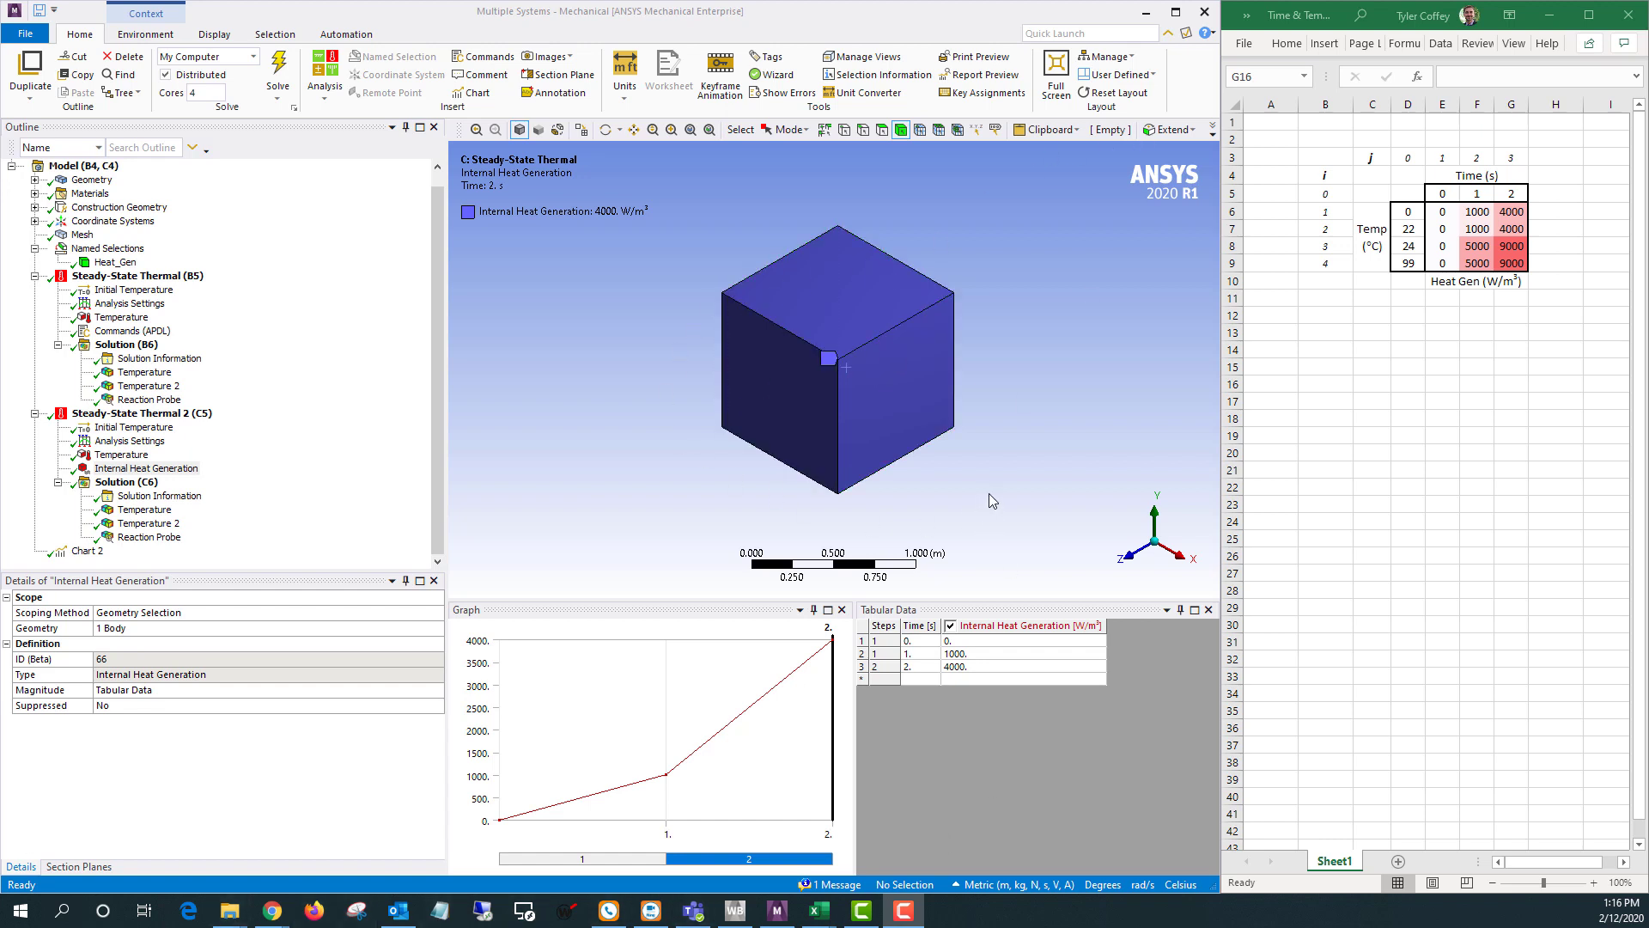
Step: Review the Temperature and Internal Heat Generation loads of Steady-State Thermal 2, and its Temperature 2 and Reaction Probe results over time
left_click(121, 454)
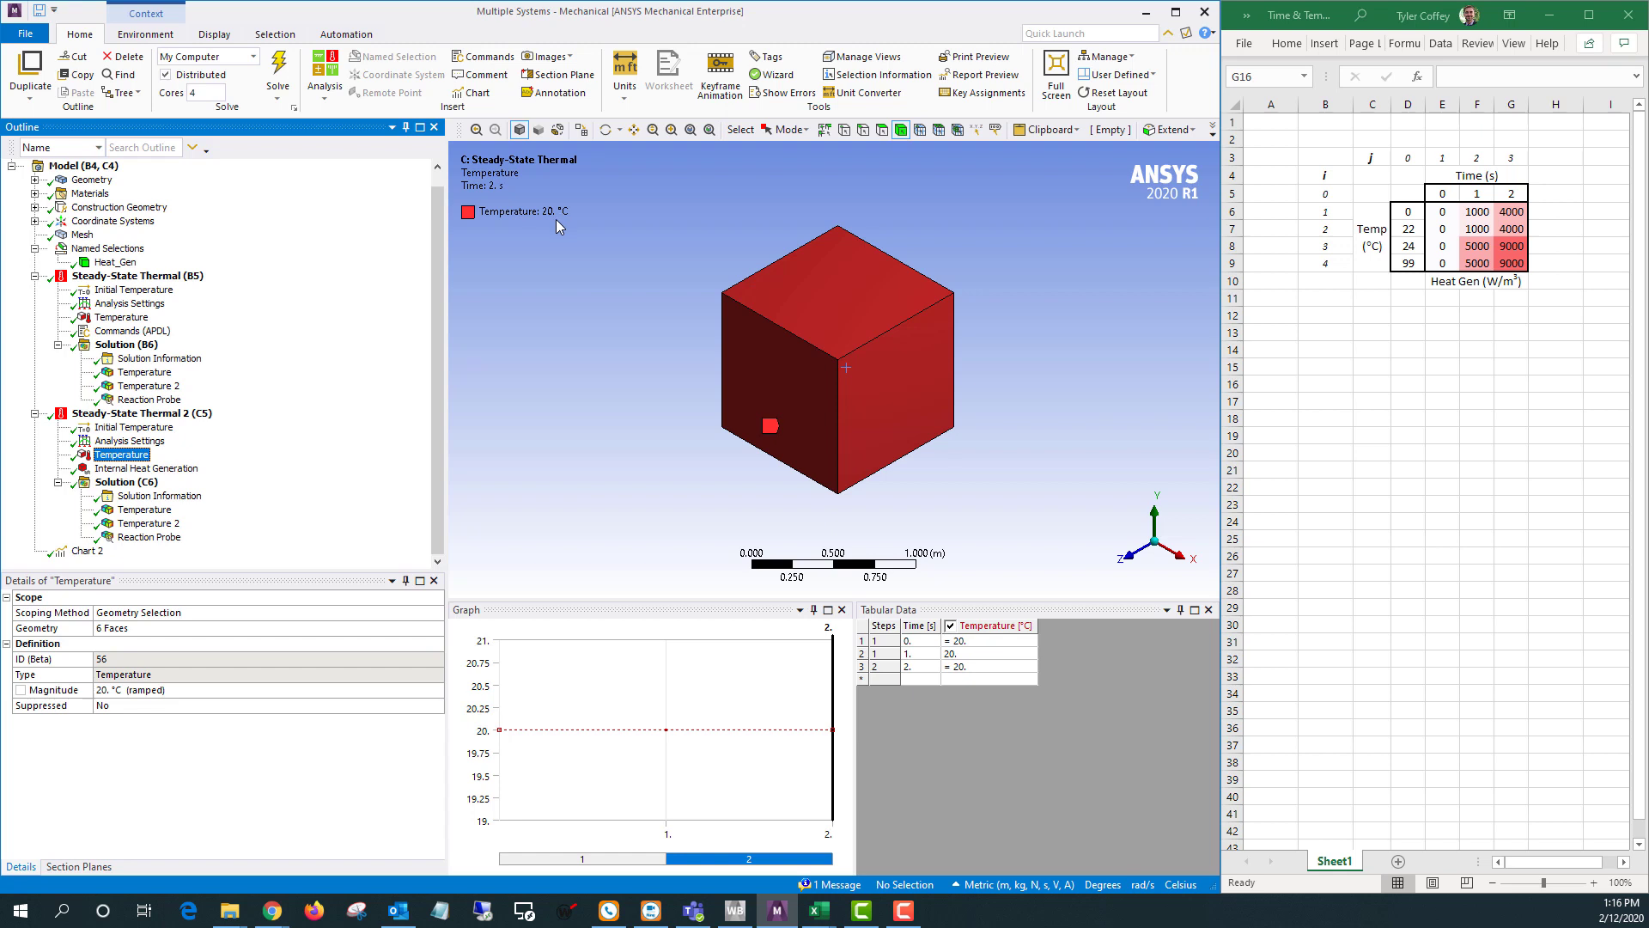
left_click(160, 470)
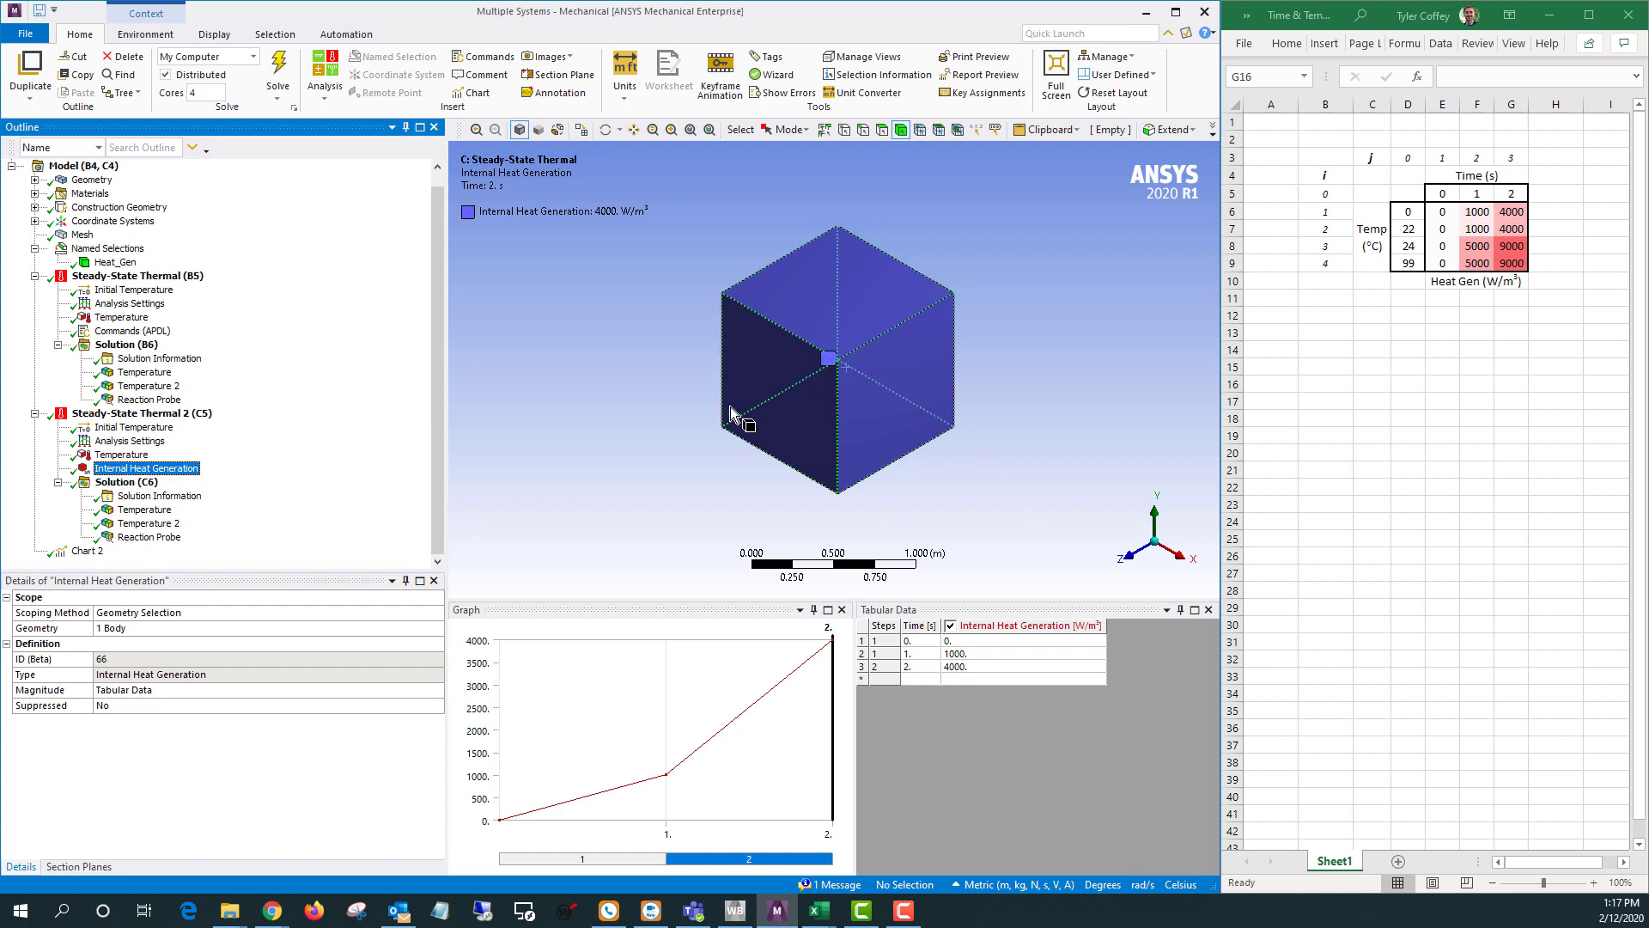
left_click(141, 524)
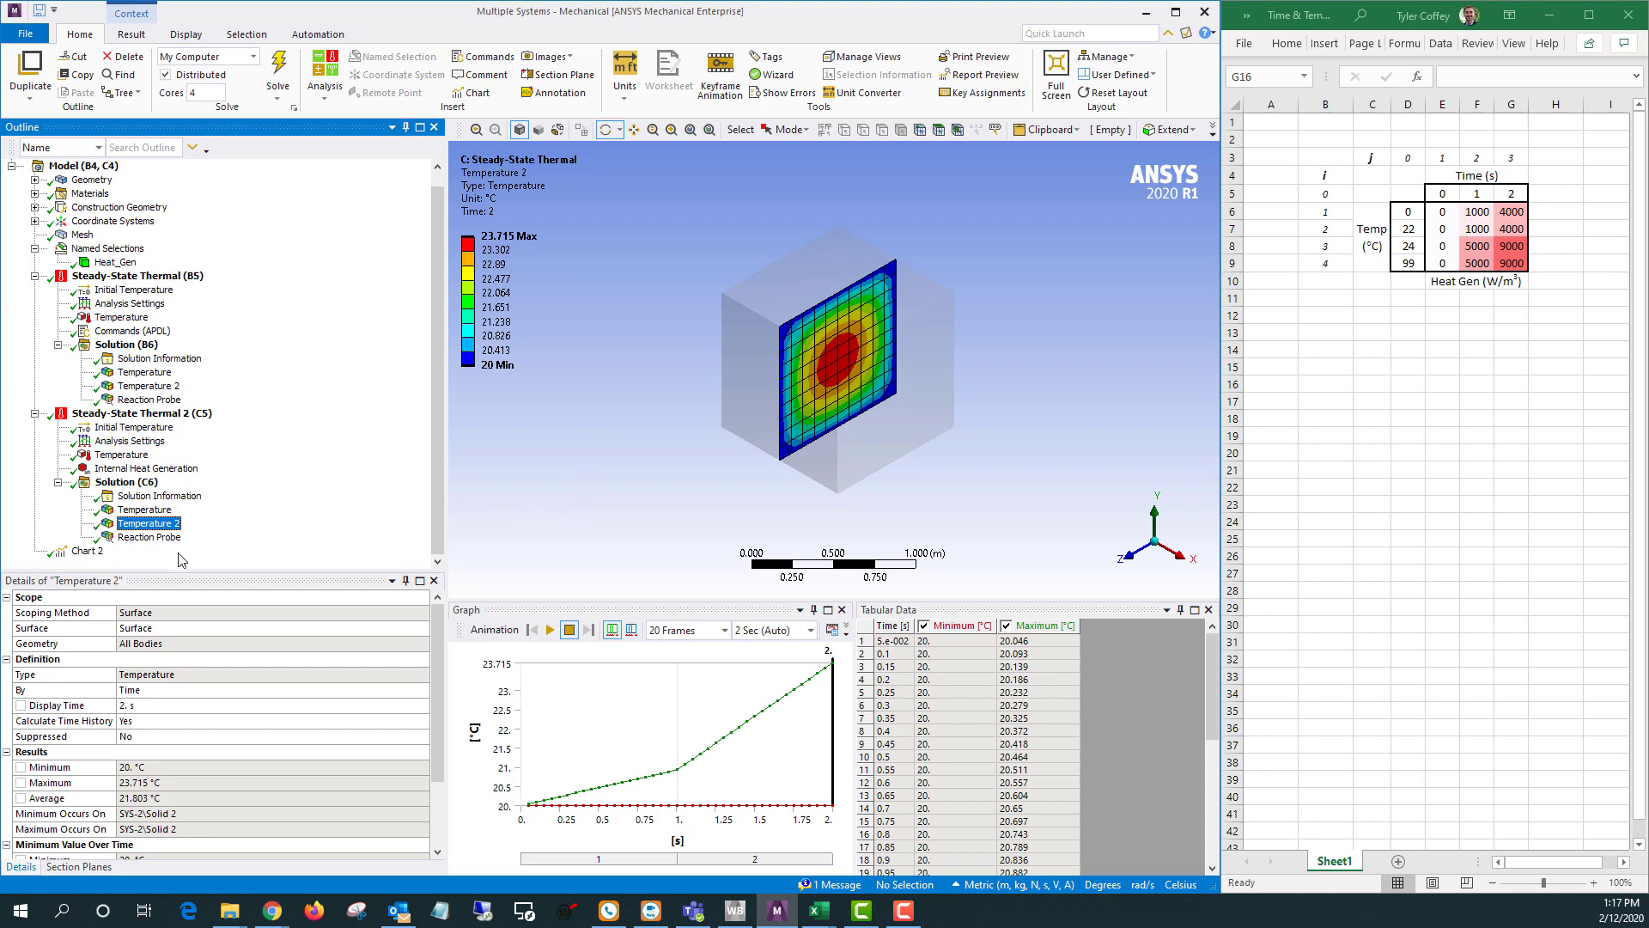
left_click(155, 538)
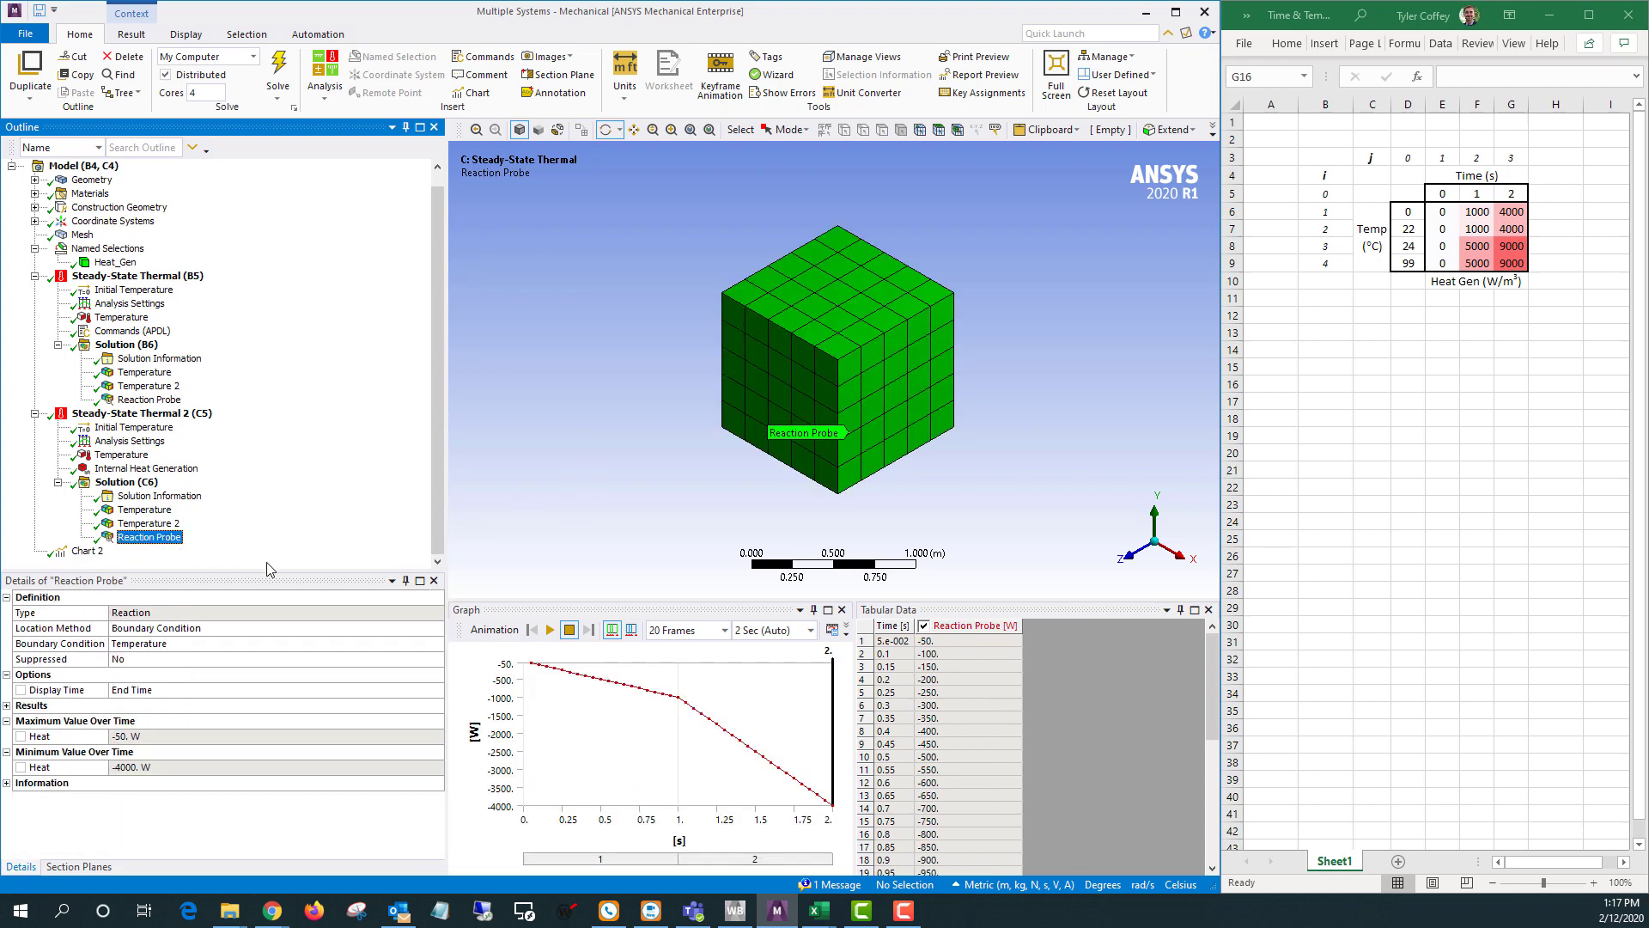
scroll(919, 745, "down", 3)
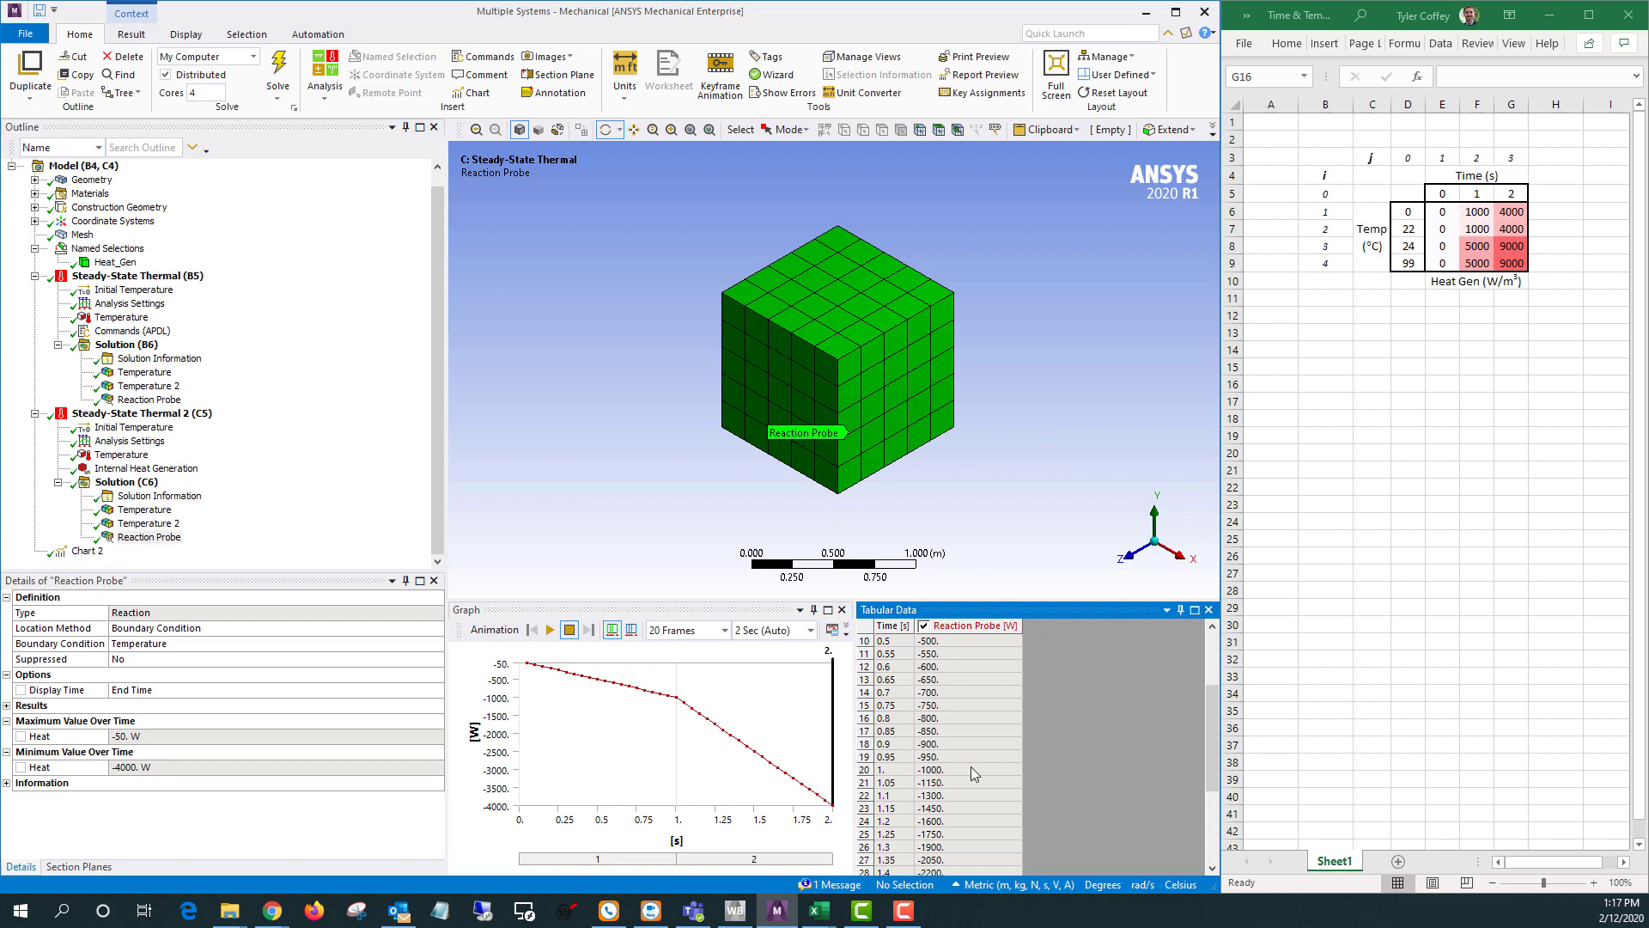
scroll(971, 766, "down", 4)
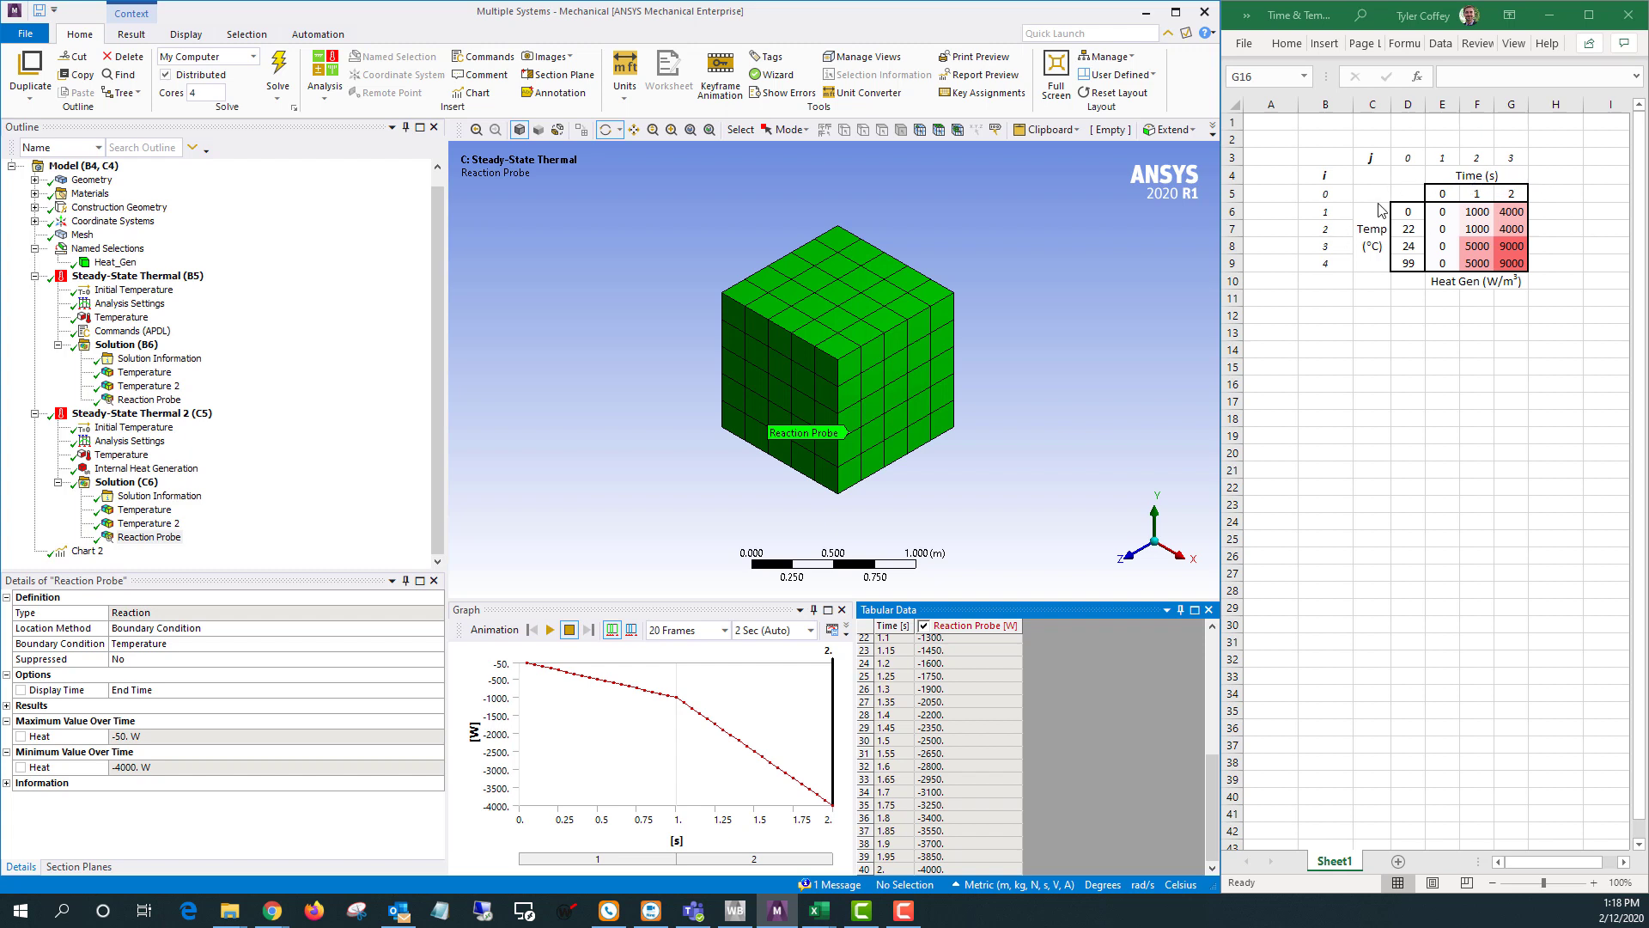
Step: Examine the time- and temperature-dependent heat generation values in the spreadsheet table and revisit the Temperature 2 result of Steady-State Thermal 2
left_click(1438, 211)
left_click_drag(1438, 210, 1513, 263)
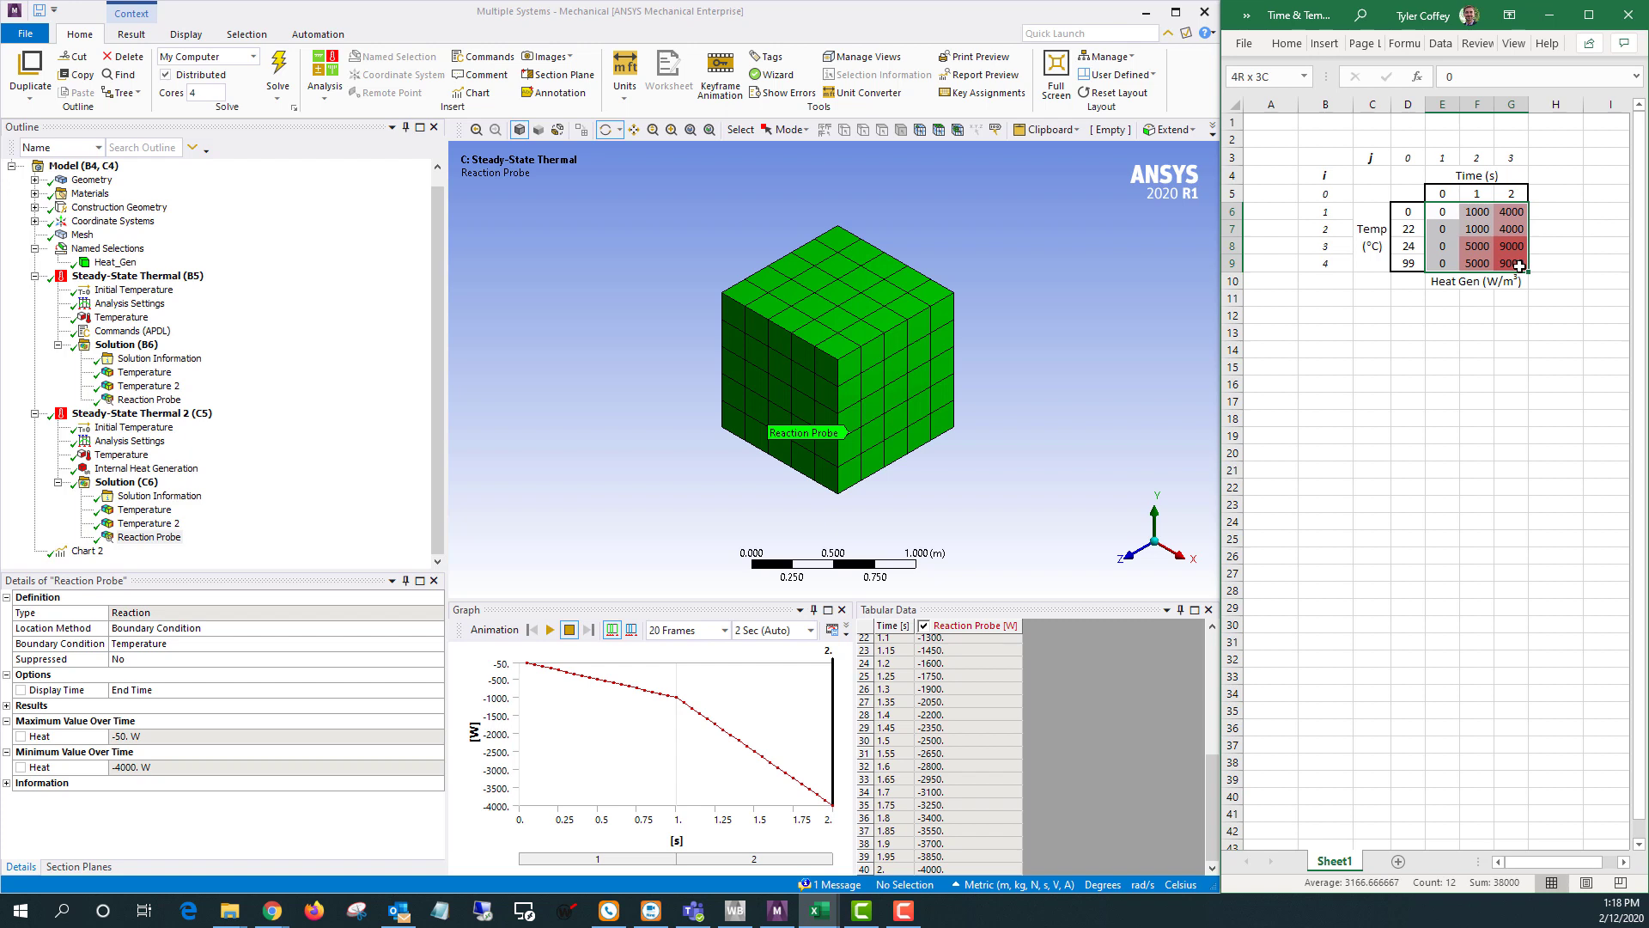
left_click(1519, 368)
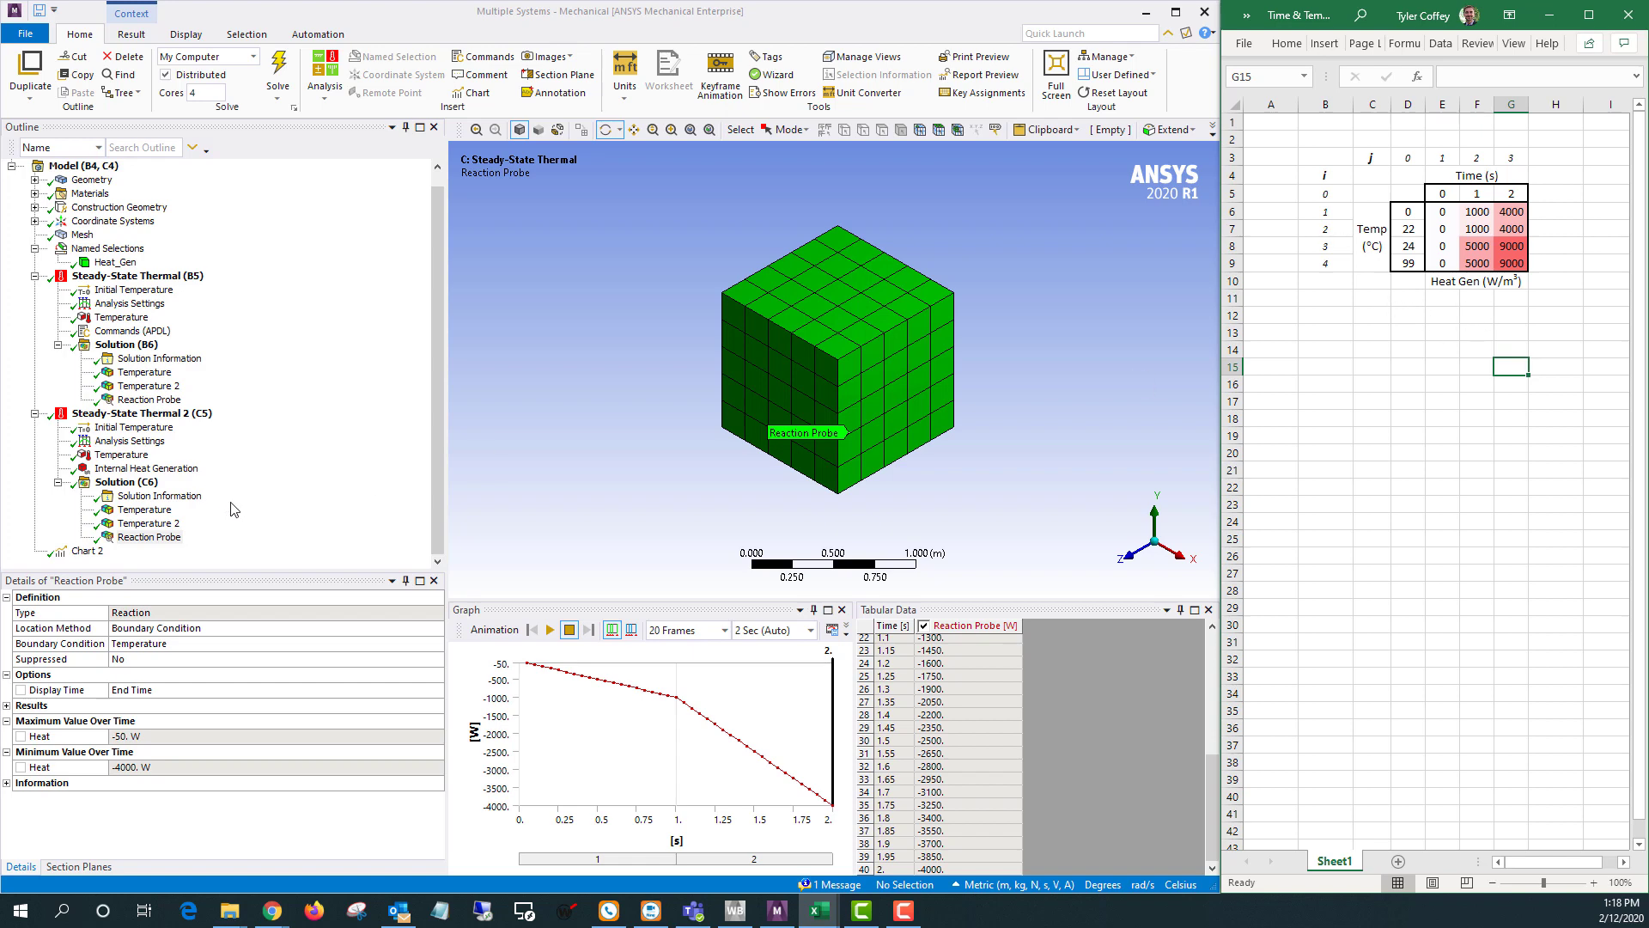
left_click(148, 523)
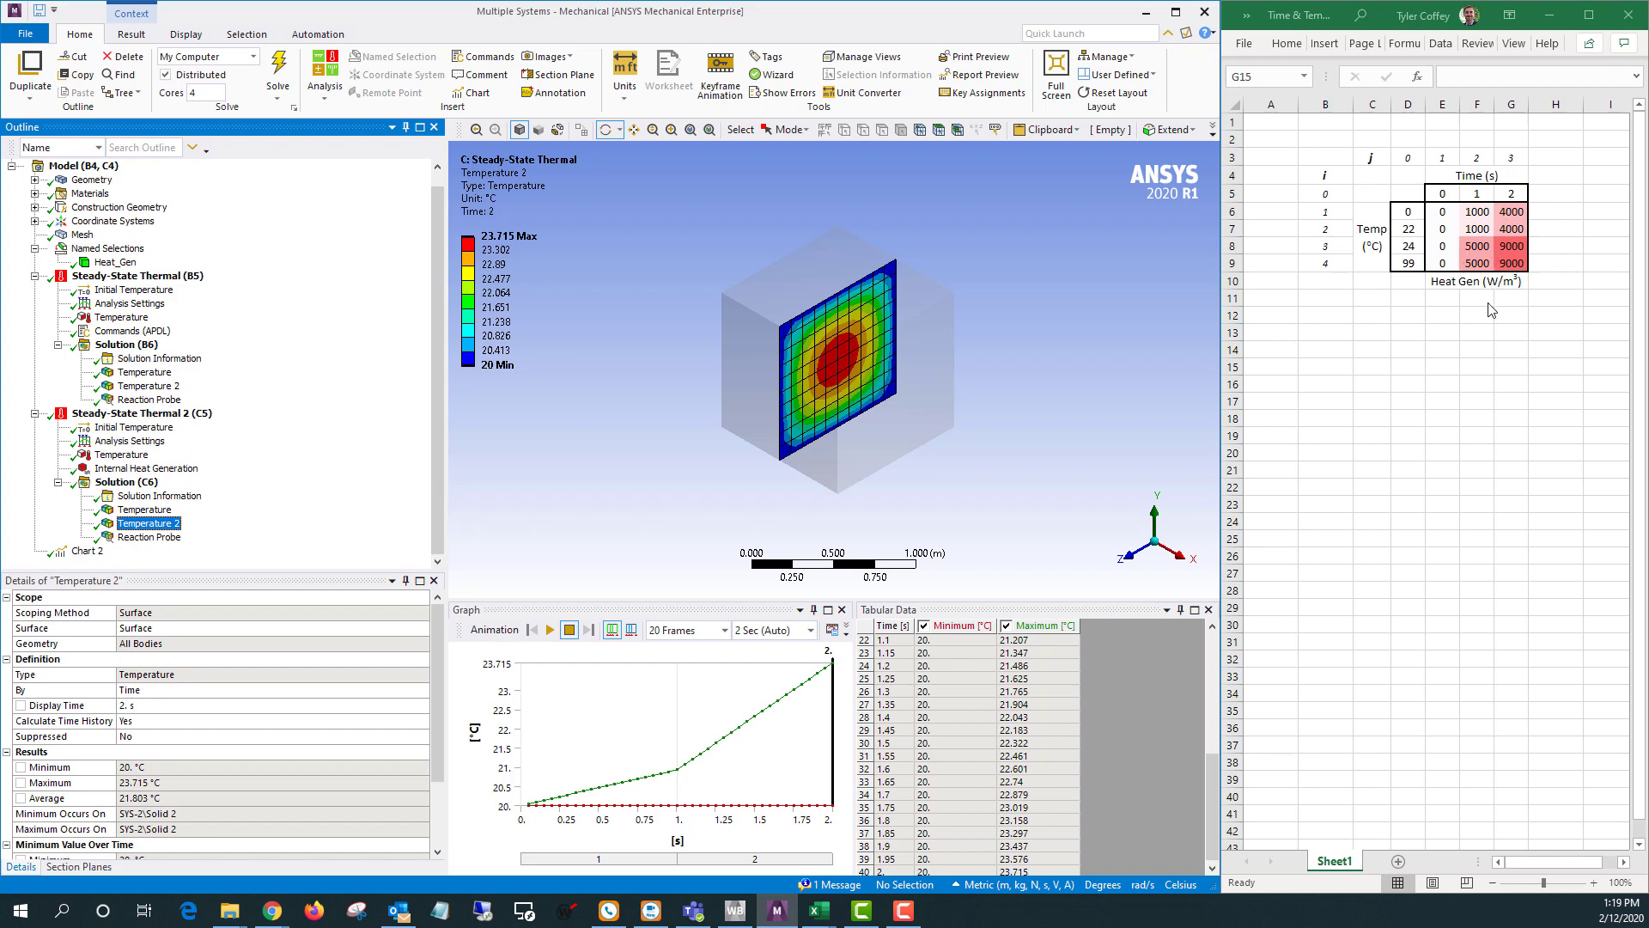
Step: Open the Commands (APDL) object of the first Steady-State Thermal analysis and compare its temperature and time definitions with the spreadsheet table
left_click(129, 331)
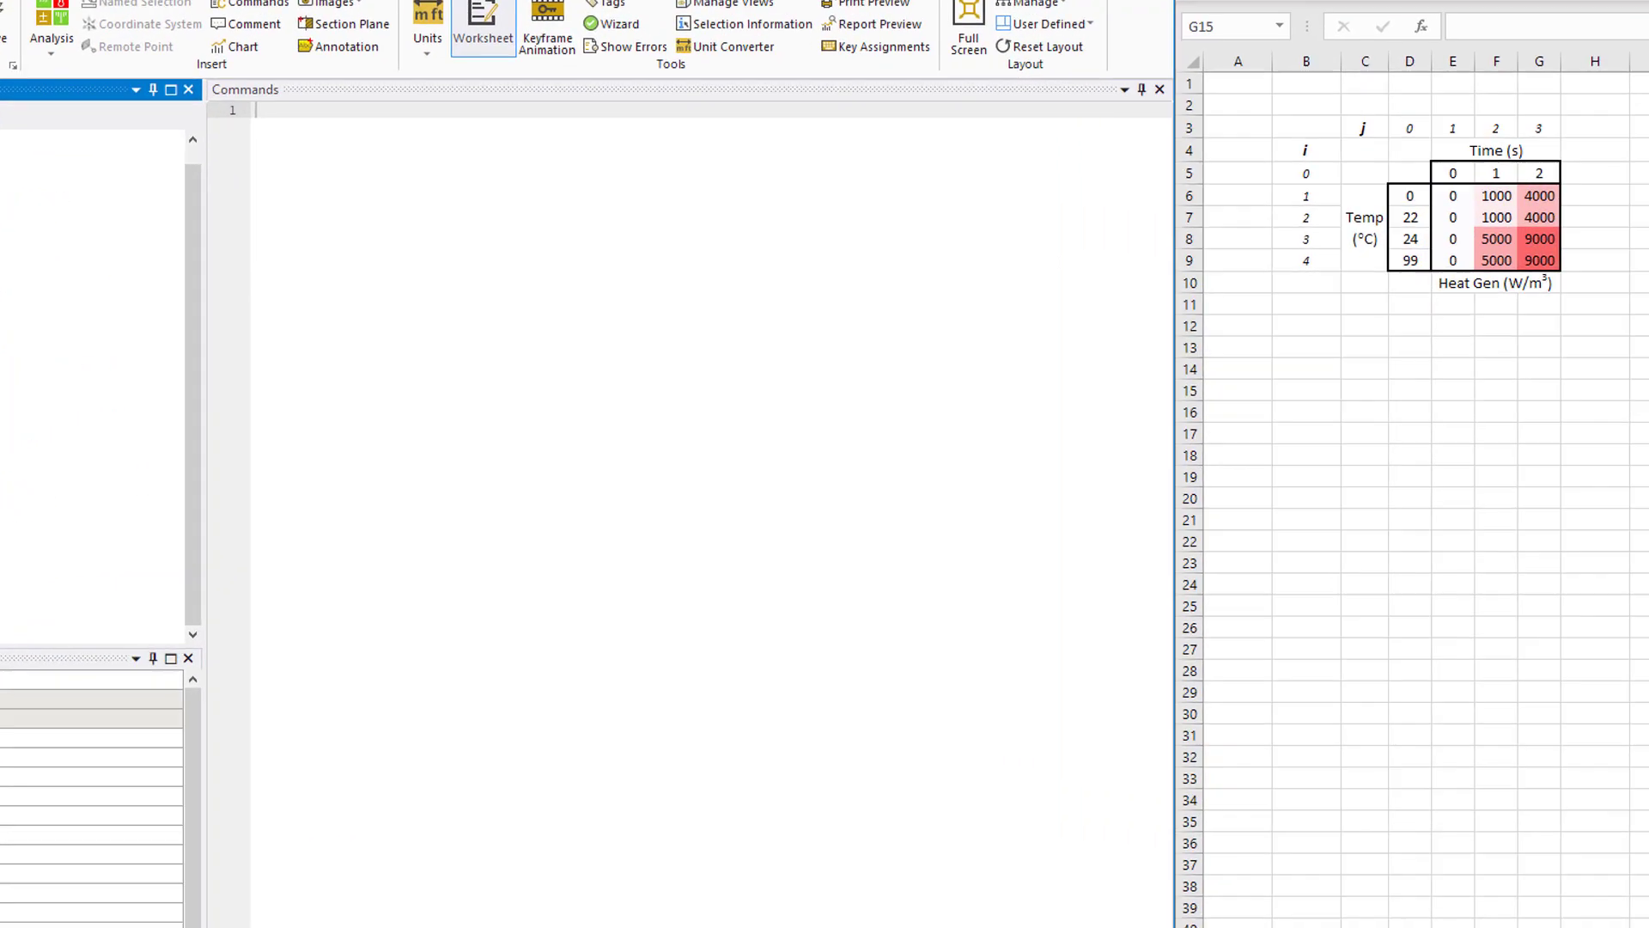
key("ctrl+v")
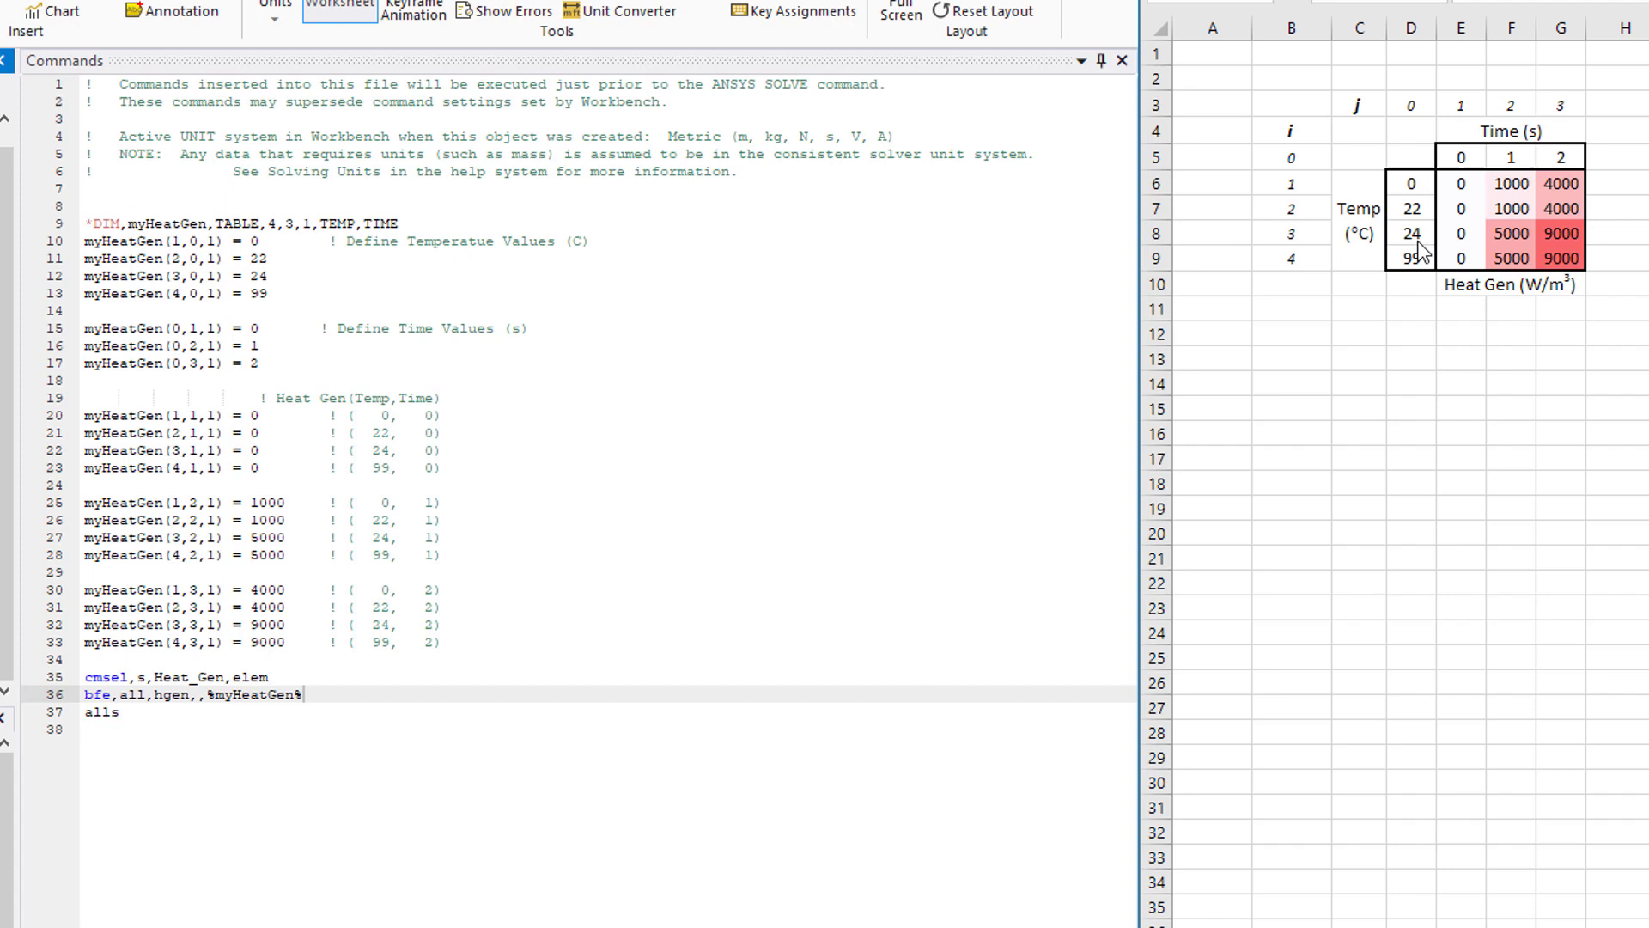
left_click_drag(1411, 183, 1398, 261)
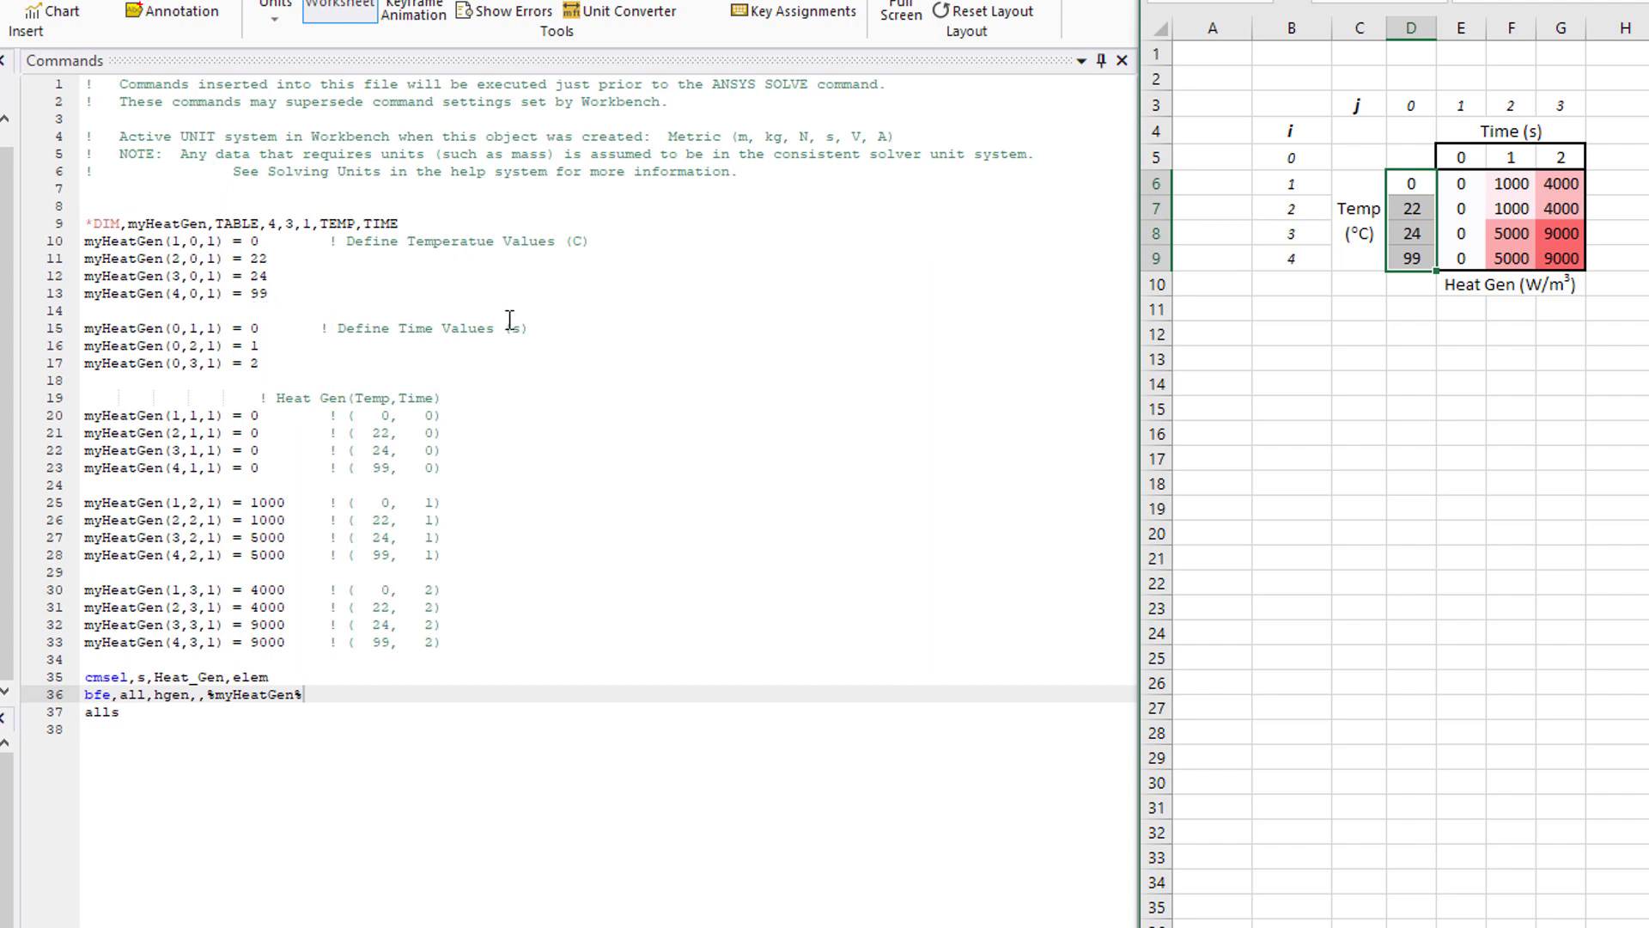
left_click(327, 298)
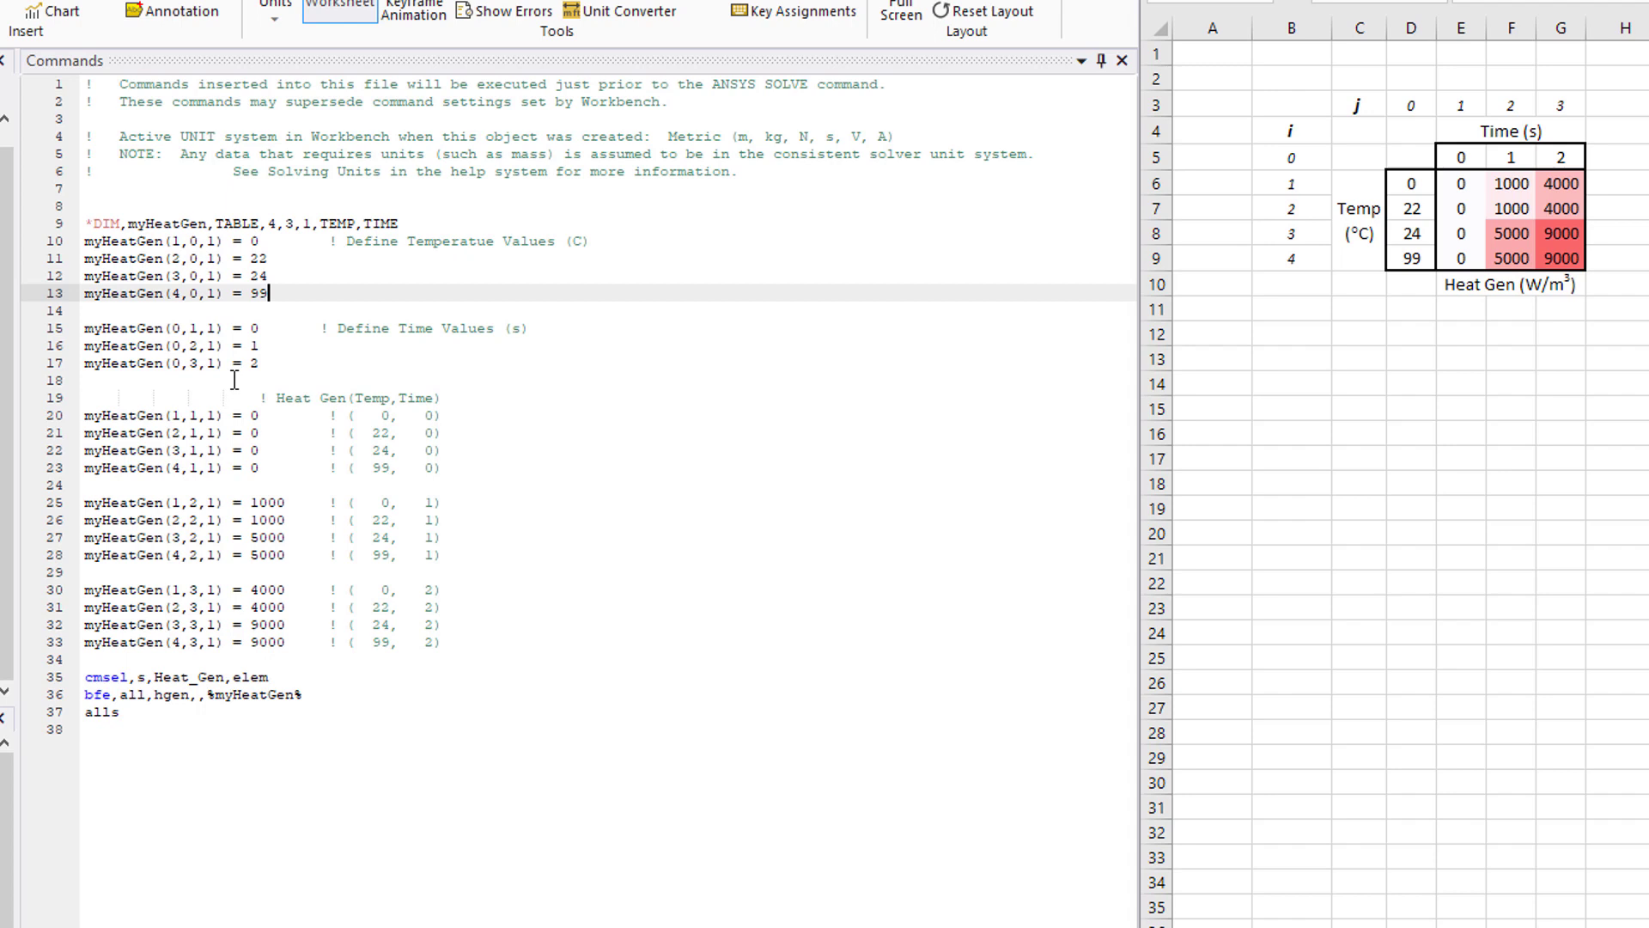
left_click_drag(1461, 157, 1554, 159)
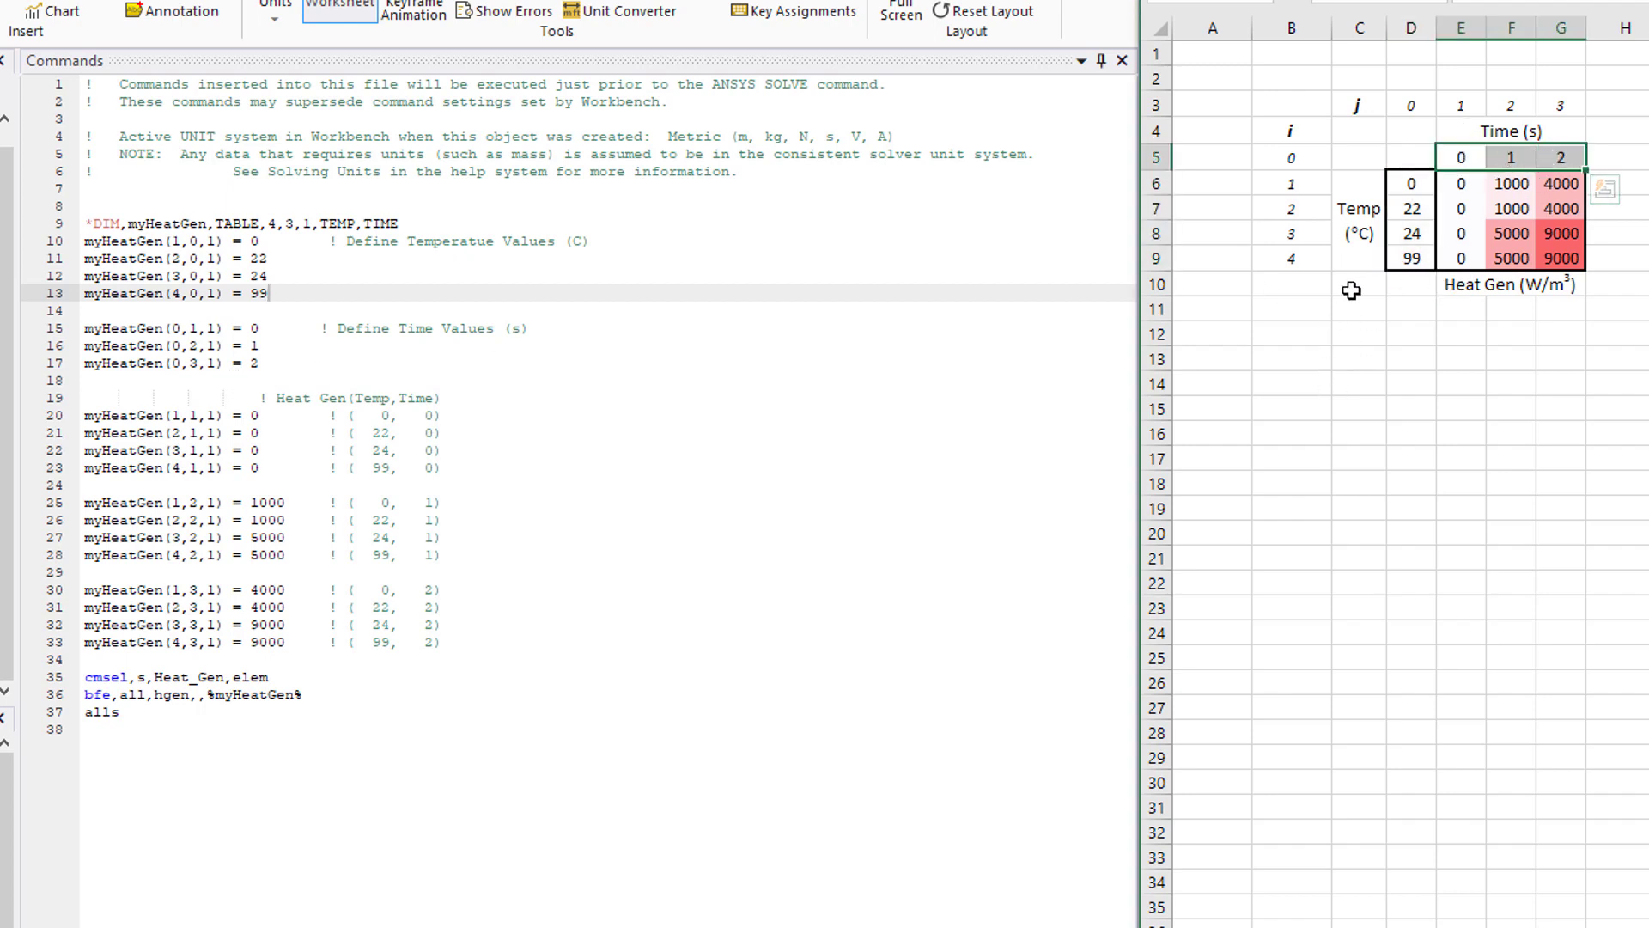
left_click(538, 415)
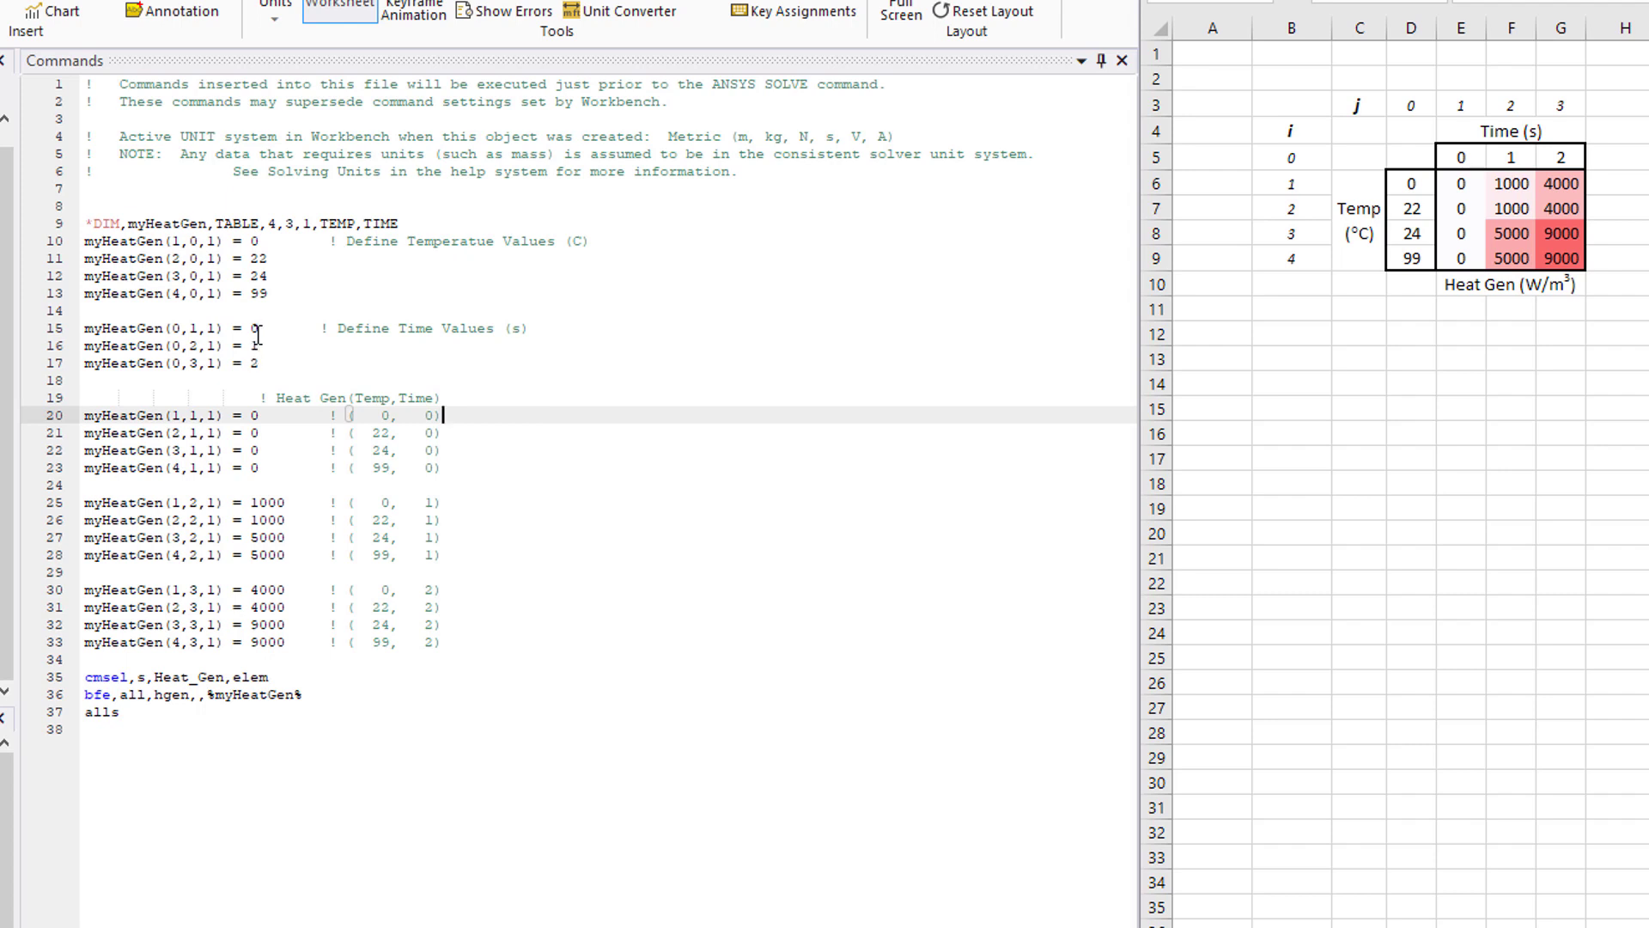
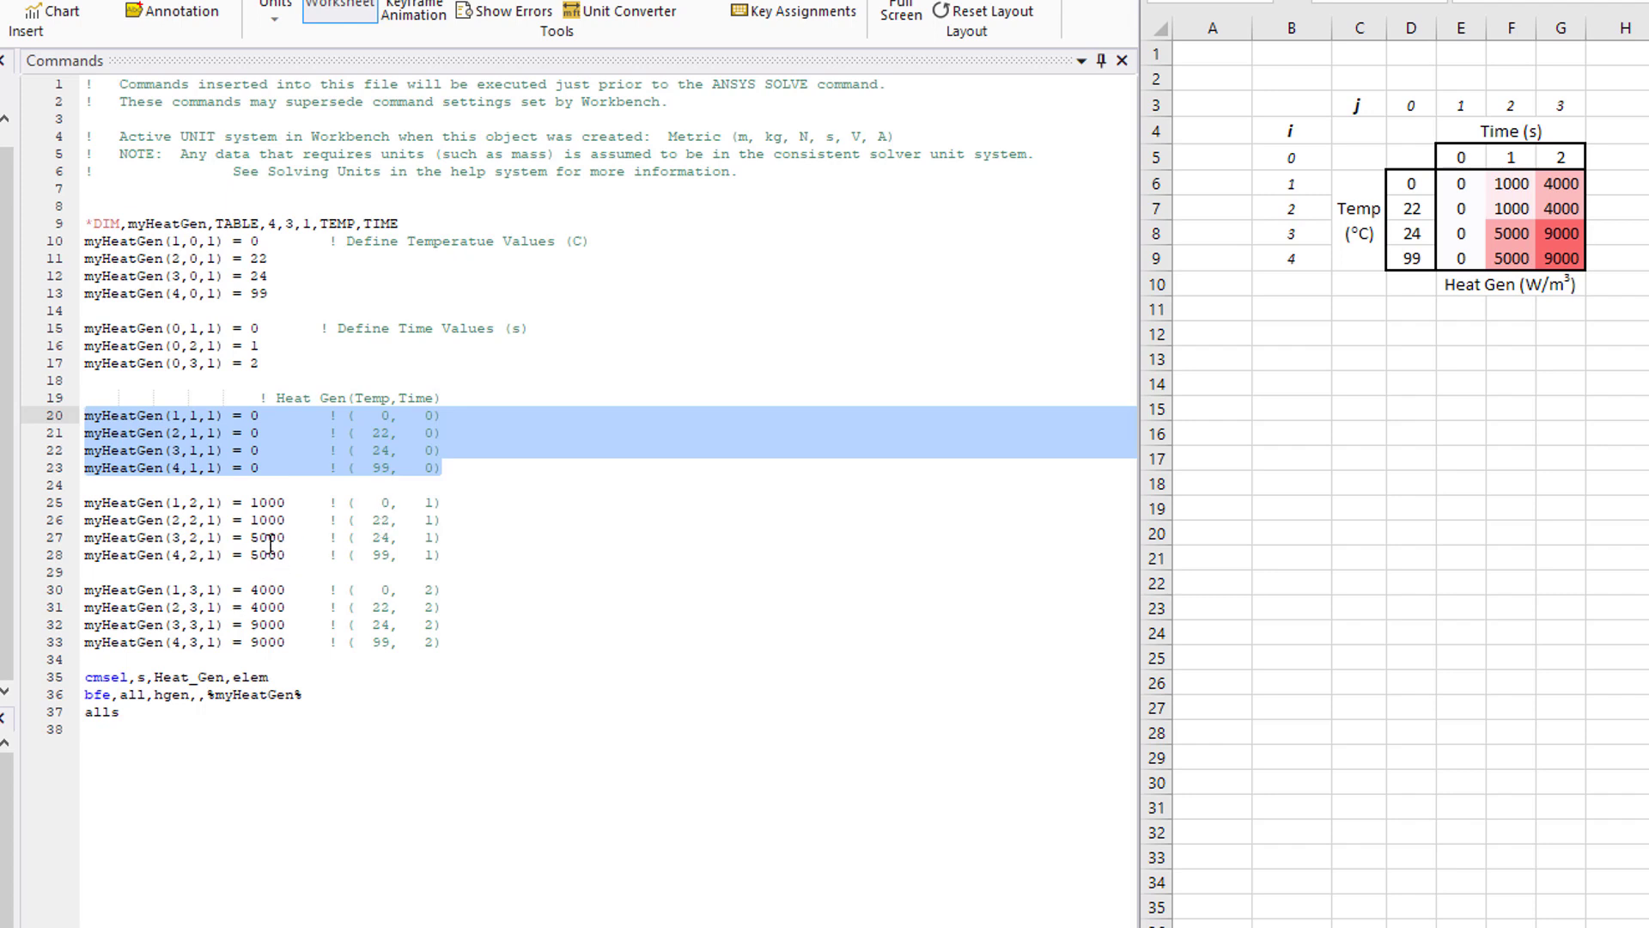
Step: Compare the myHeatGen values for 1 s and 2 s with the spreadsheet columns, and examine the %myHeatGen% reference in the bfe command
left_click_drag(1503, 184, 1510, 263)
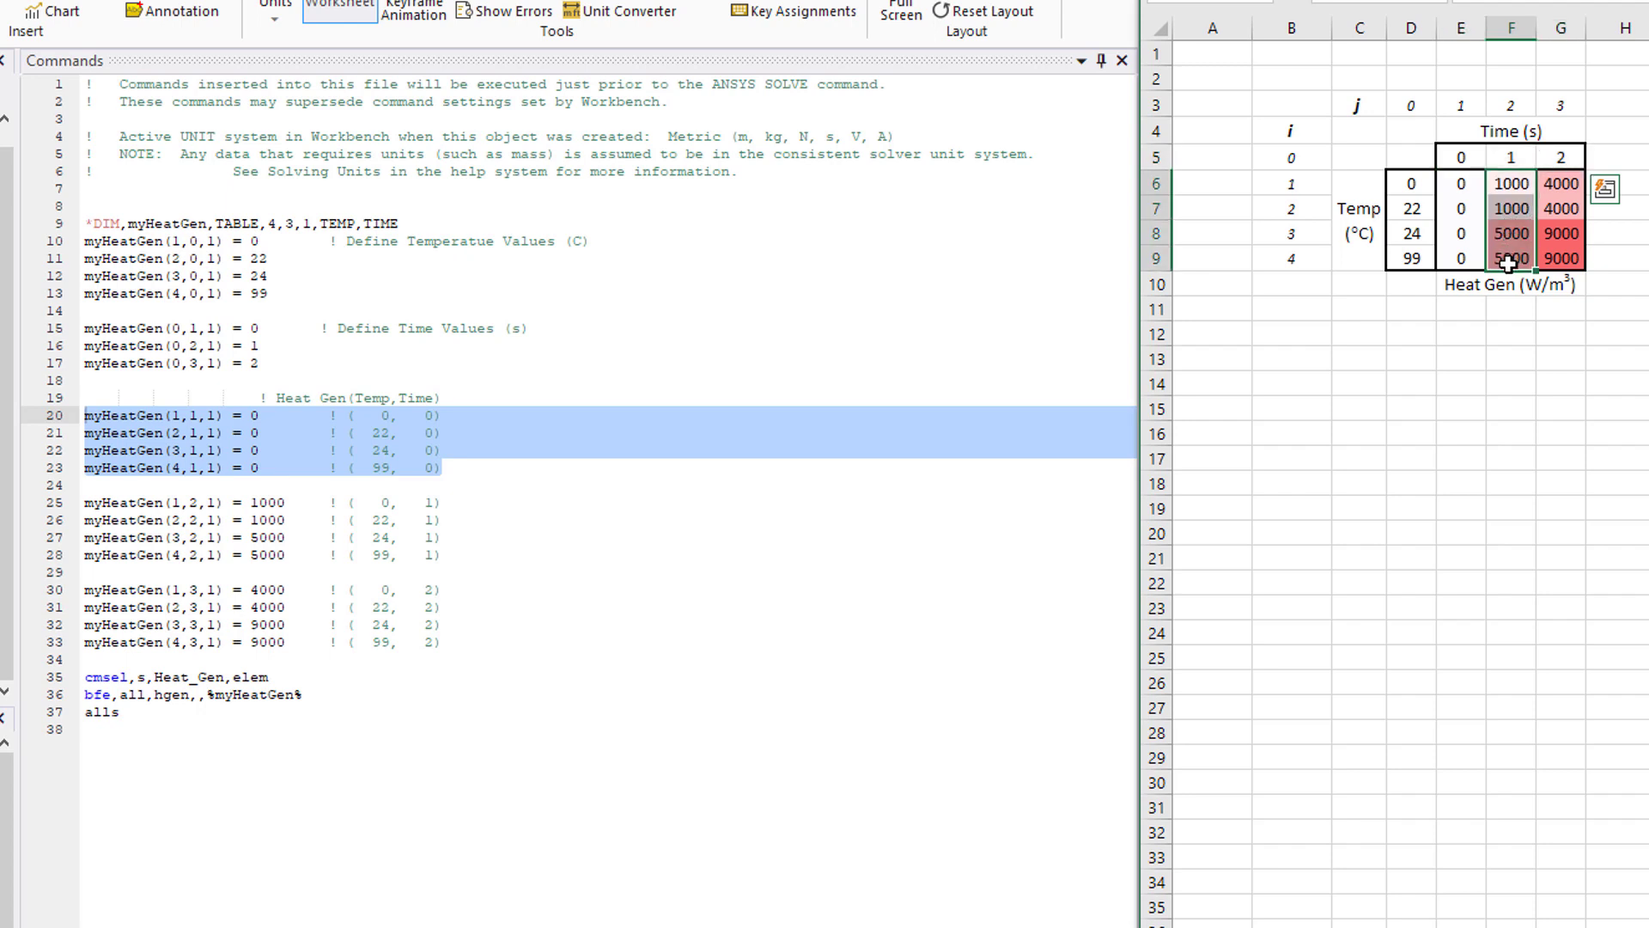
left_click(1461, 408)
left_click_drag(444, 646, 82, 589)
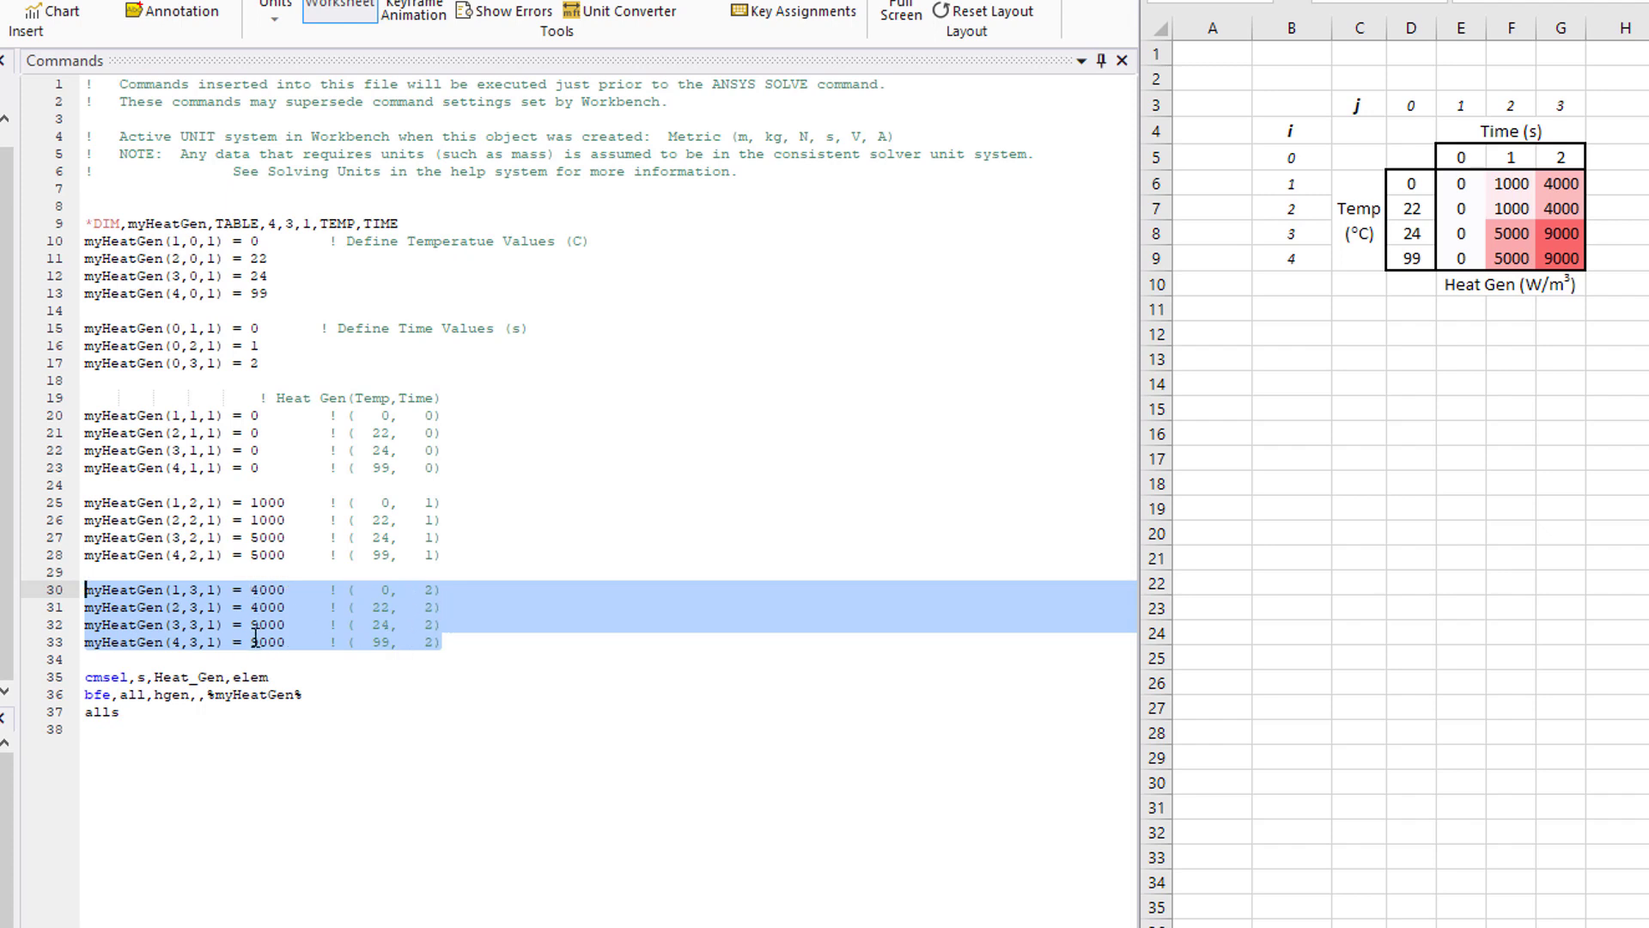
left_click_drag(1562, 182, 1560, 258)
left_click(1521, 358)
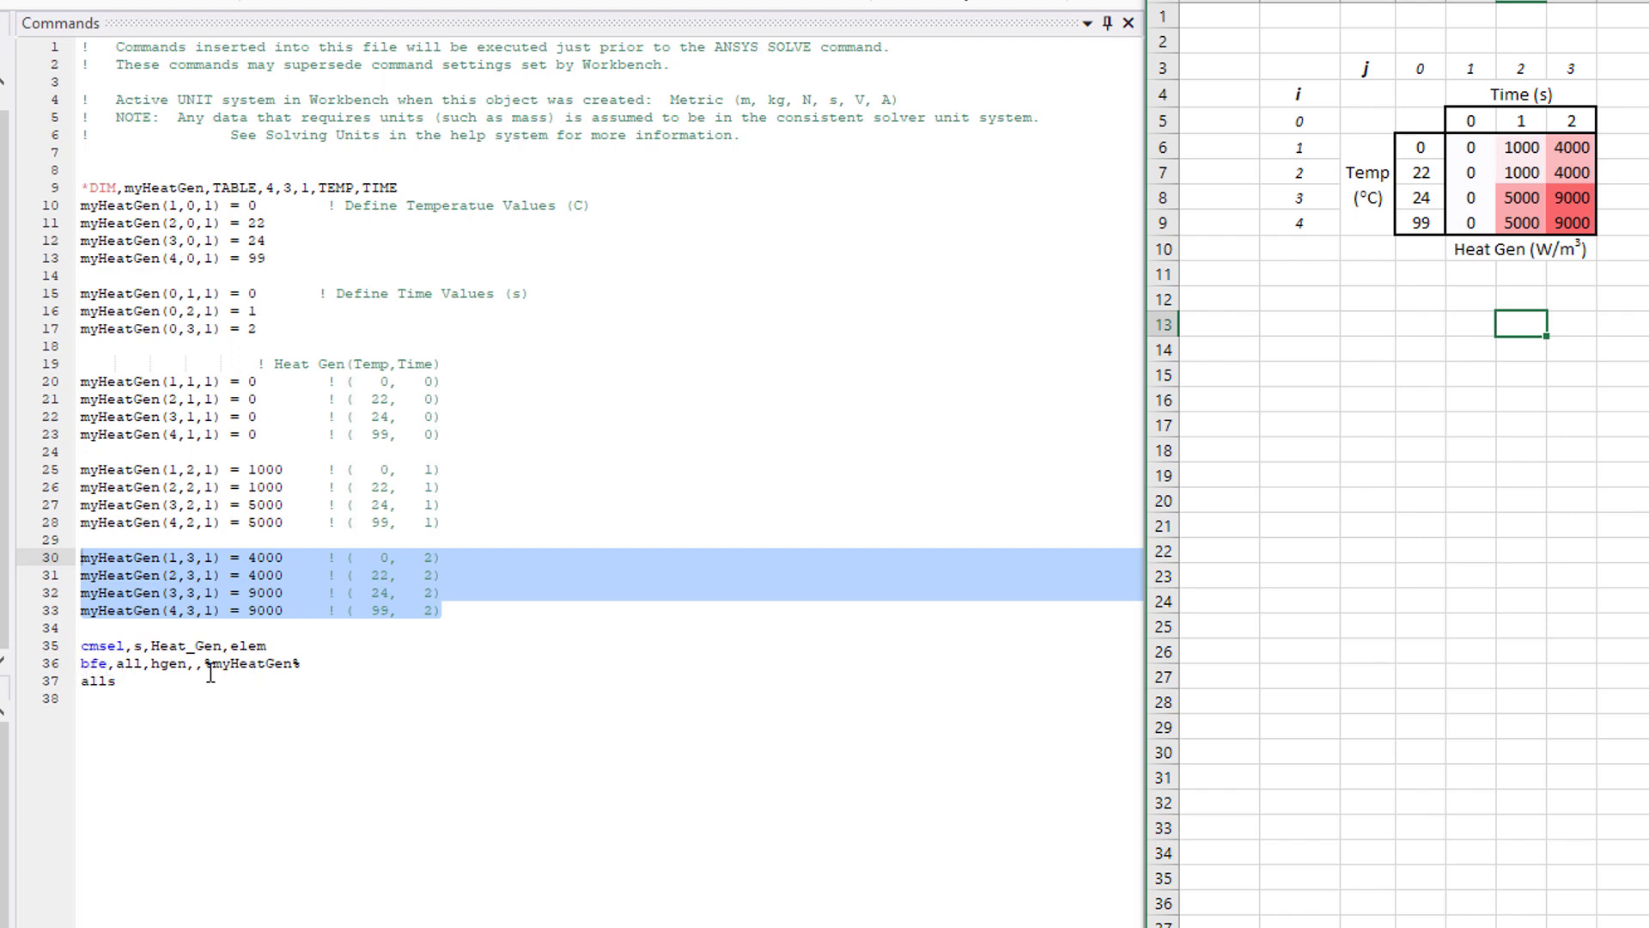
left_click_drag(205, 663, 299, 669)
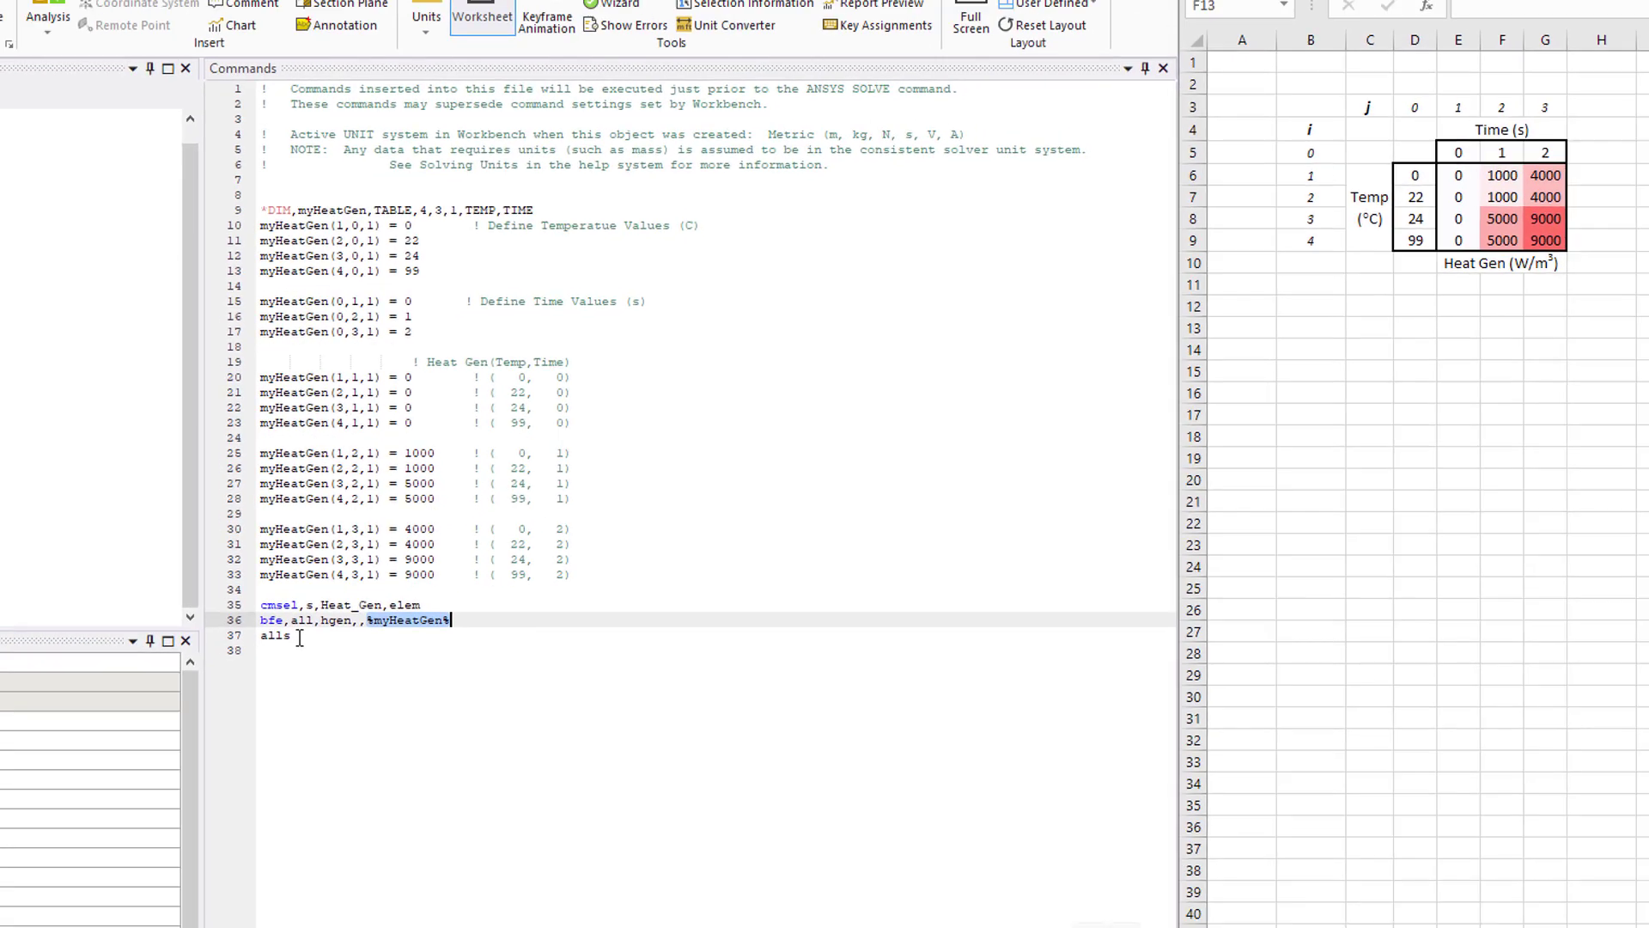
key("Down")
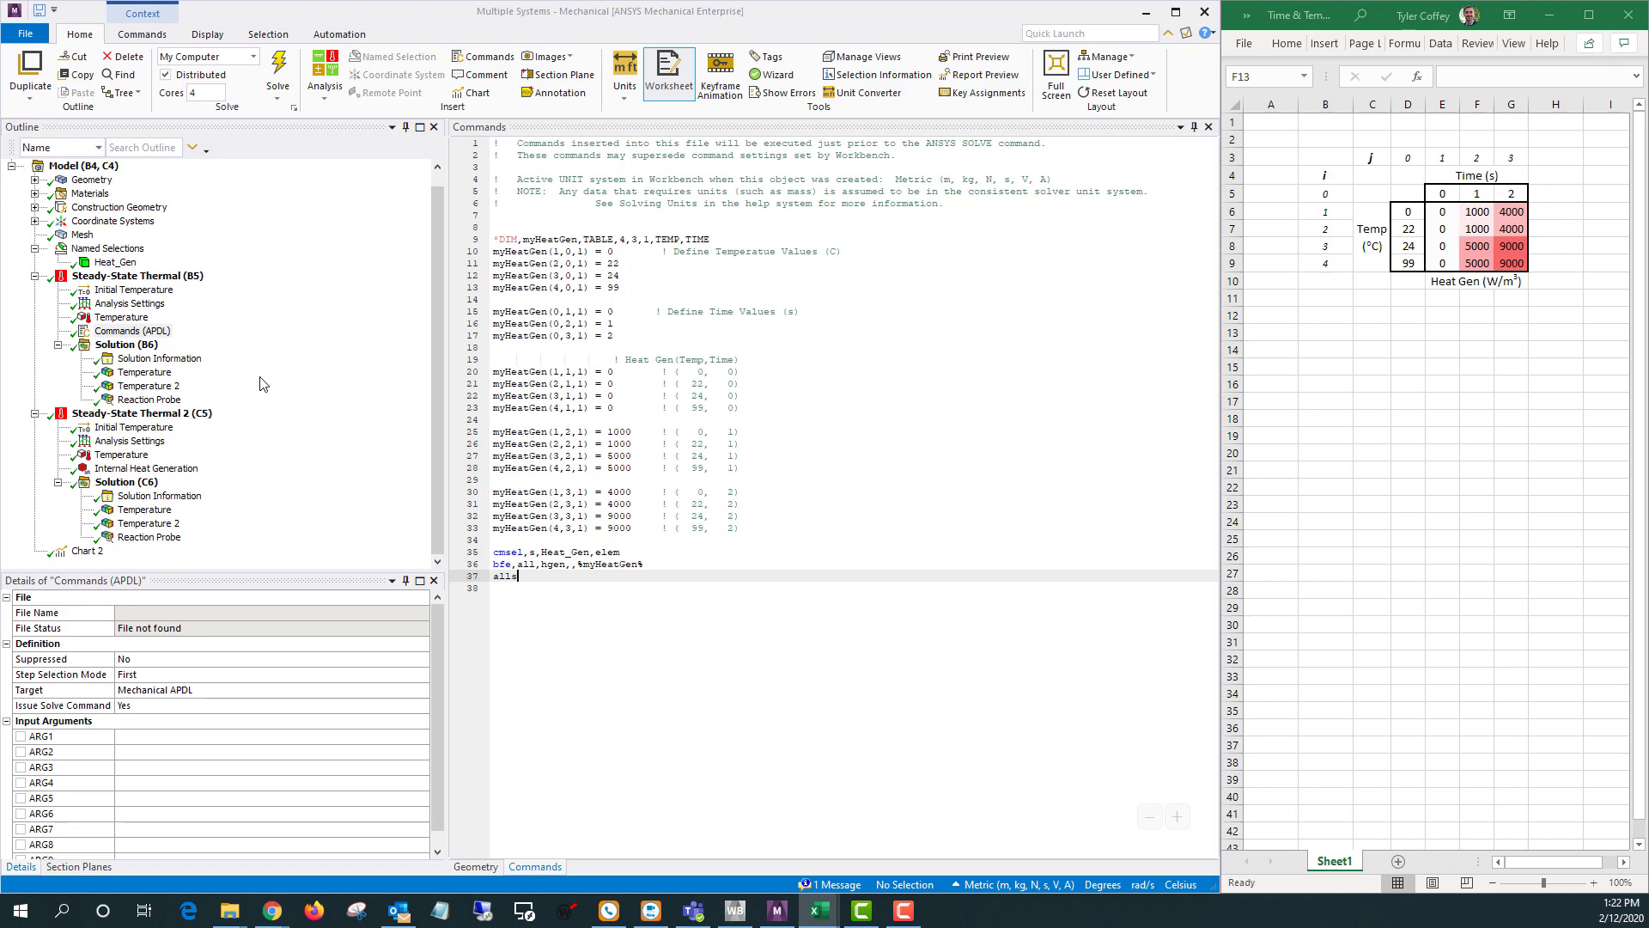
Step: Review the Temperature 2 and Reaction Probe results of the first Steady-State Thermal analysis
left_click(142, 387)
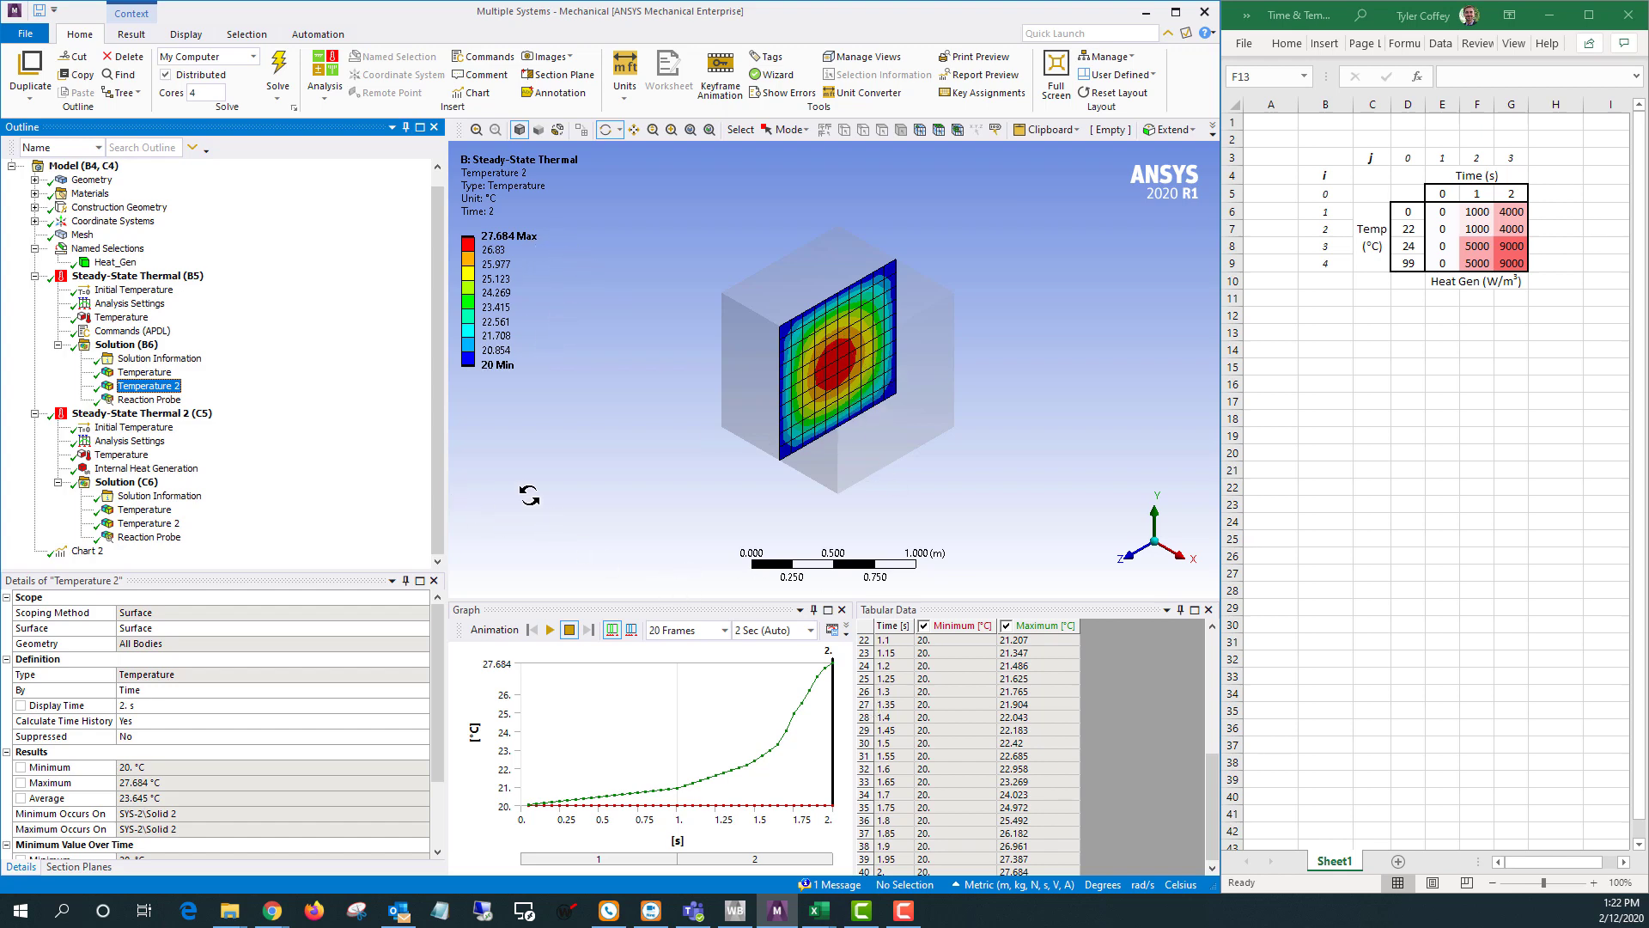
left_click(146, 401)
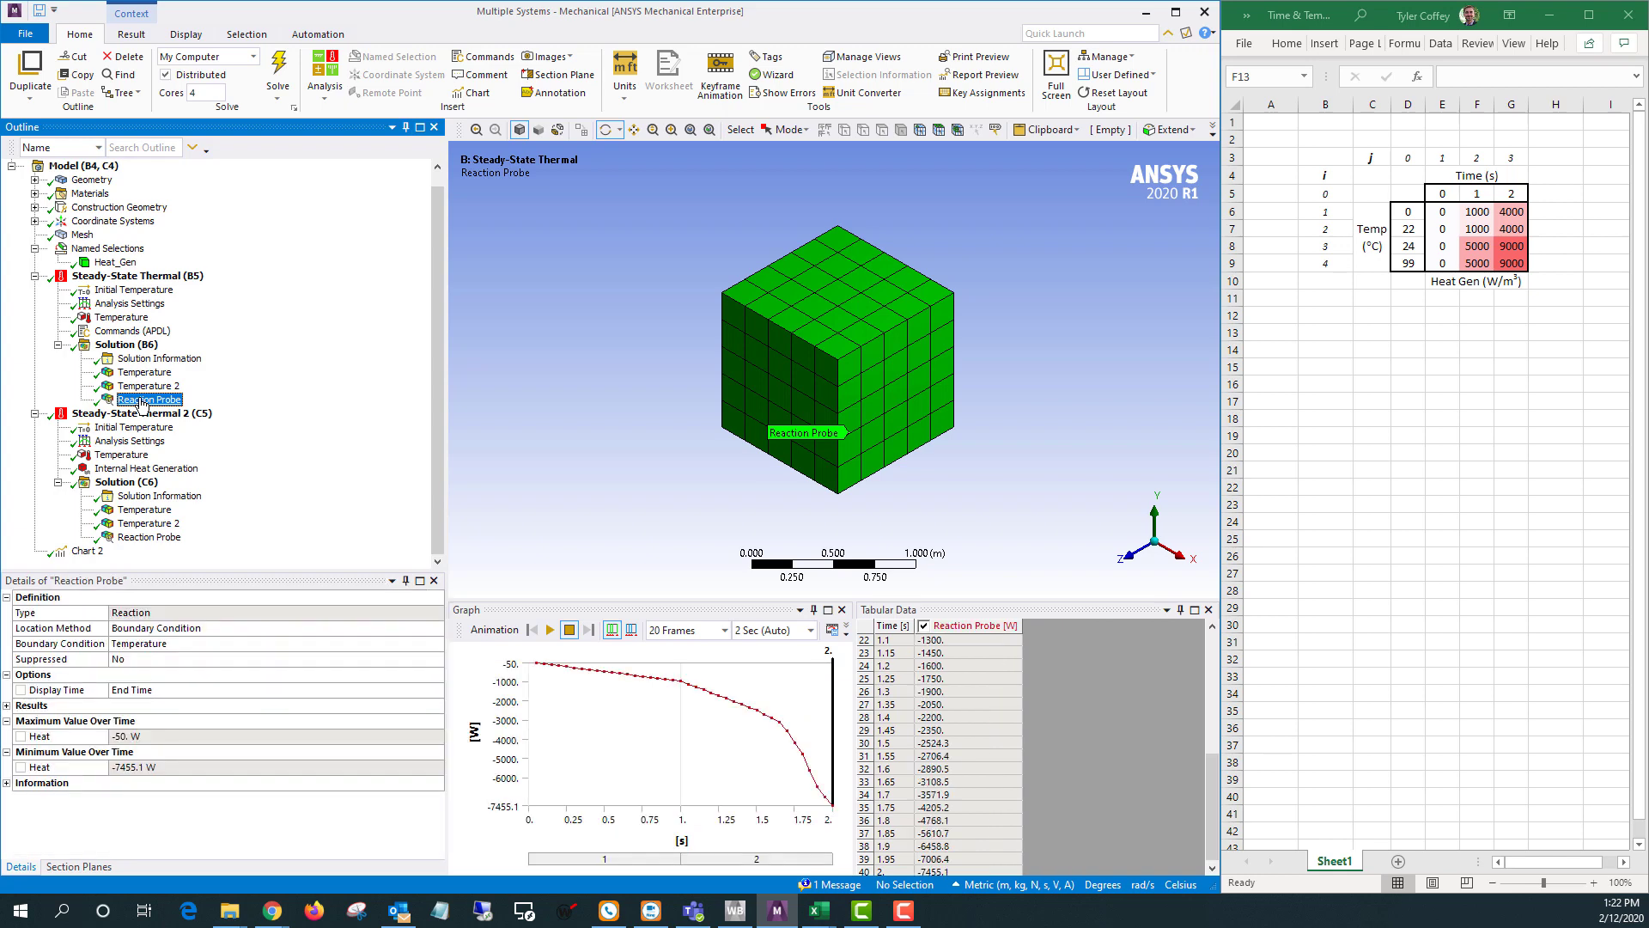
left_click(566, 636)
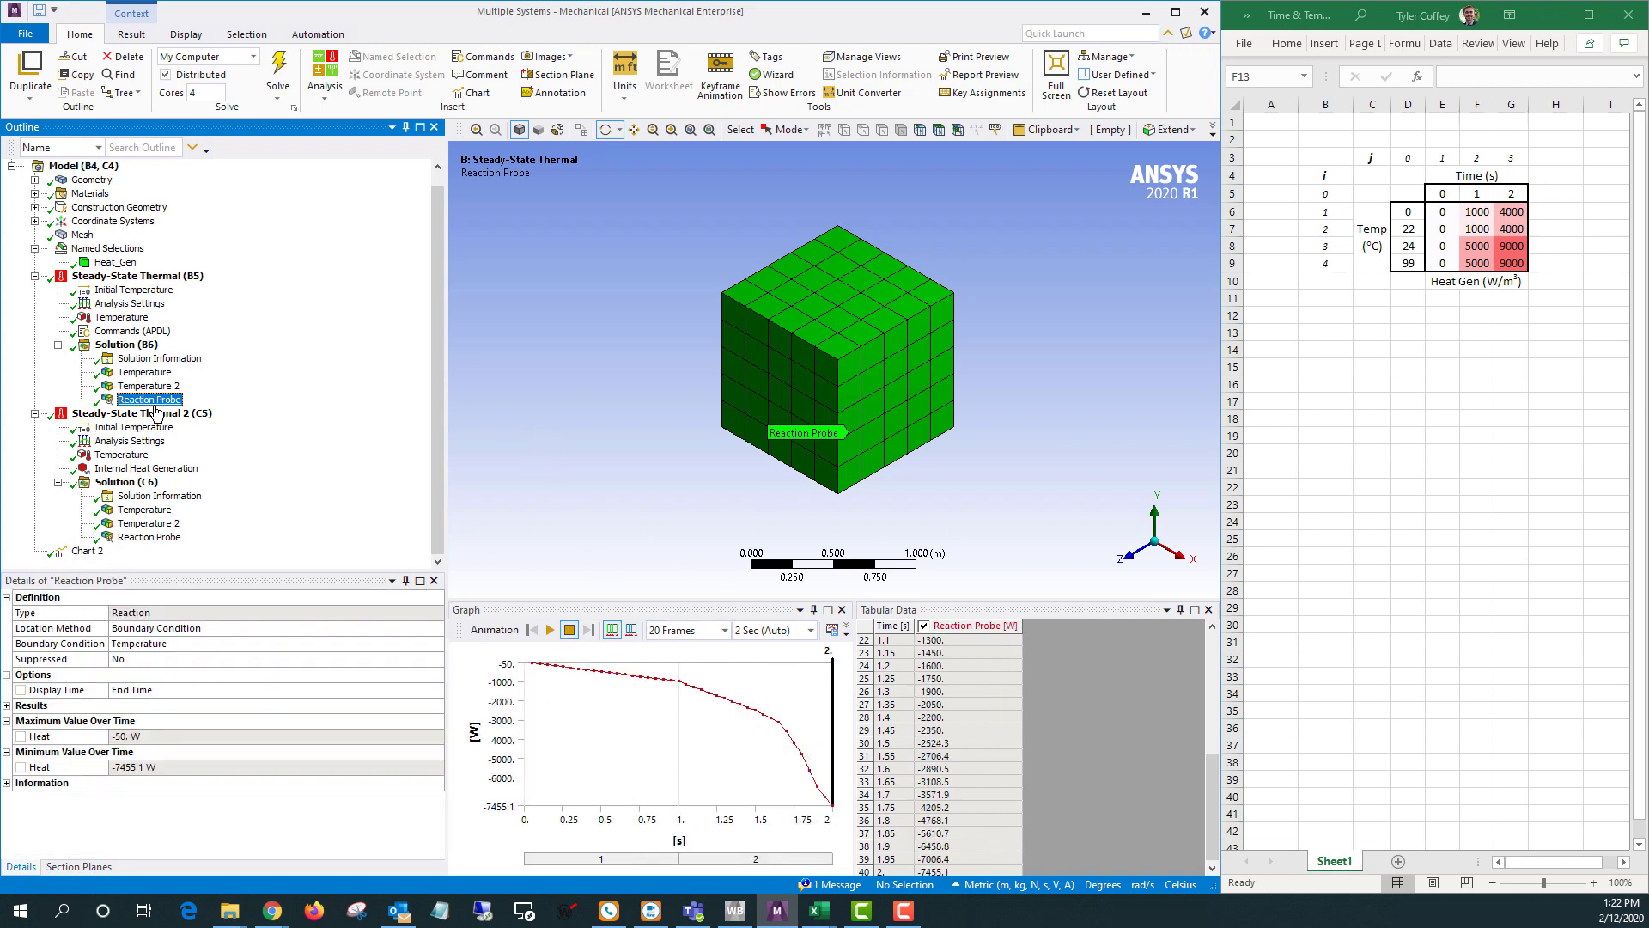
Step: Add the Reaction Probe of Steady-State Thermal 2 to the selection and insert a chart of both probes
left_click(151, 540)
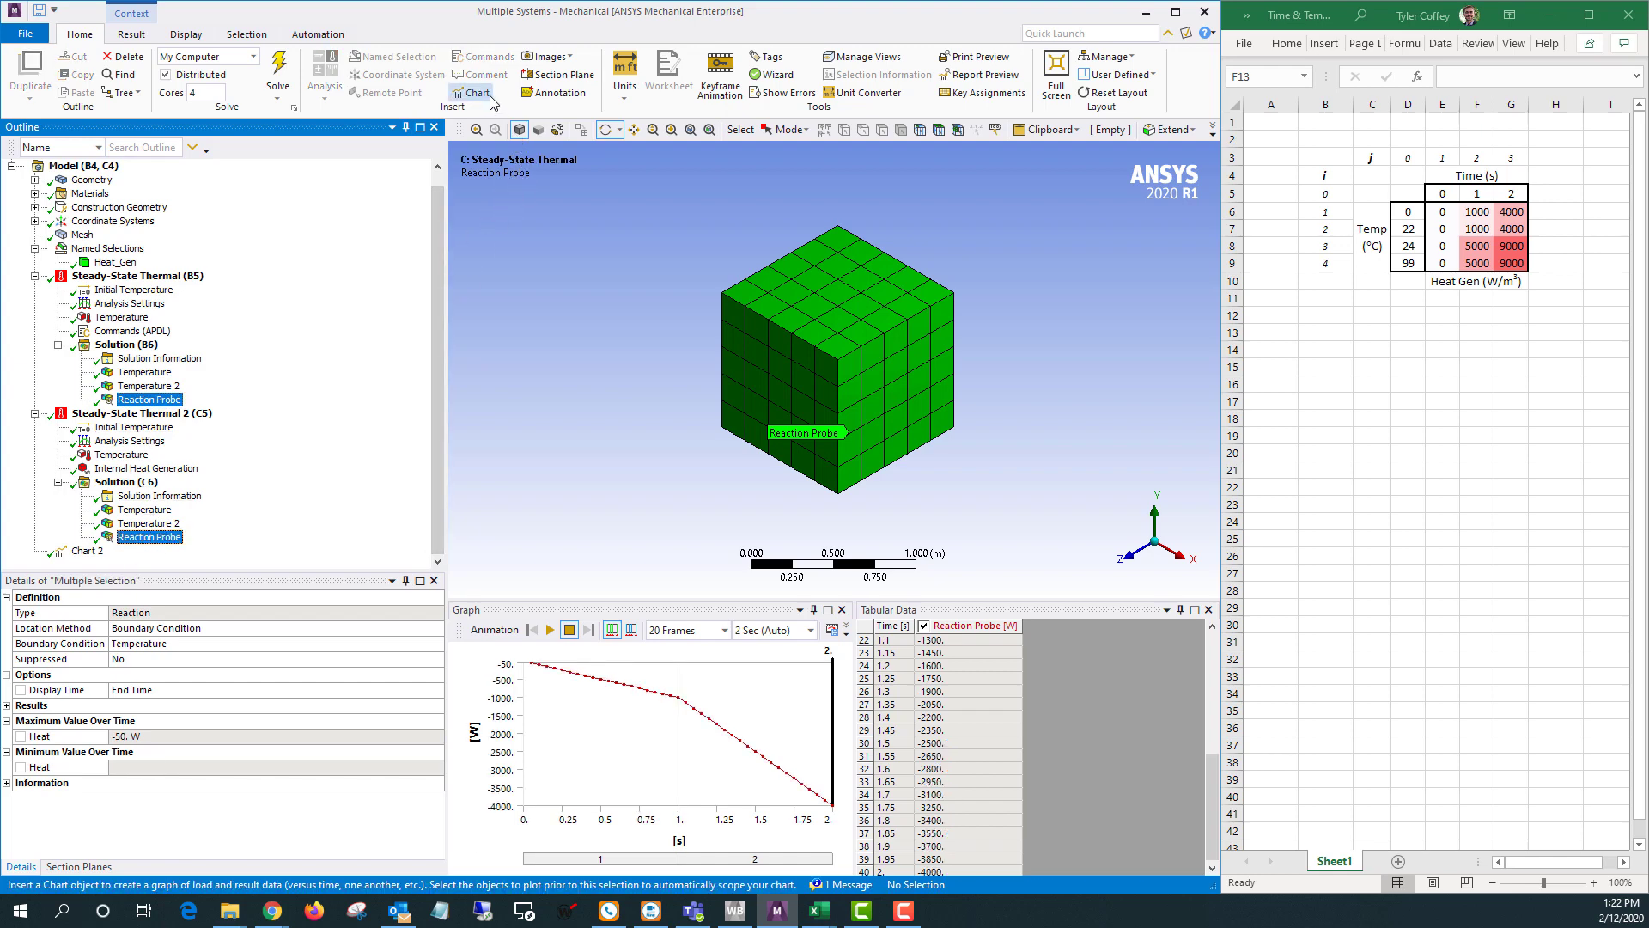
left_click(475, 92)
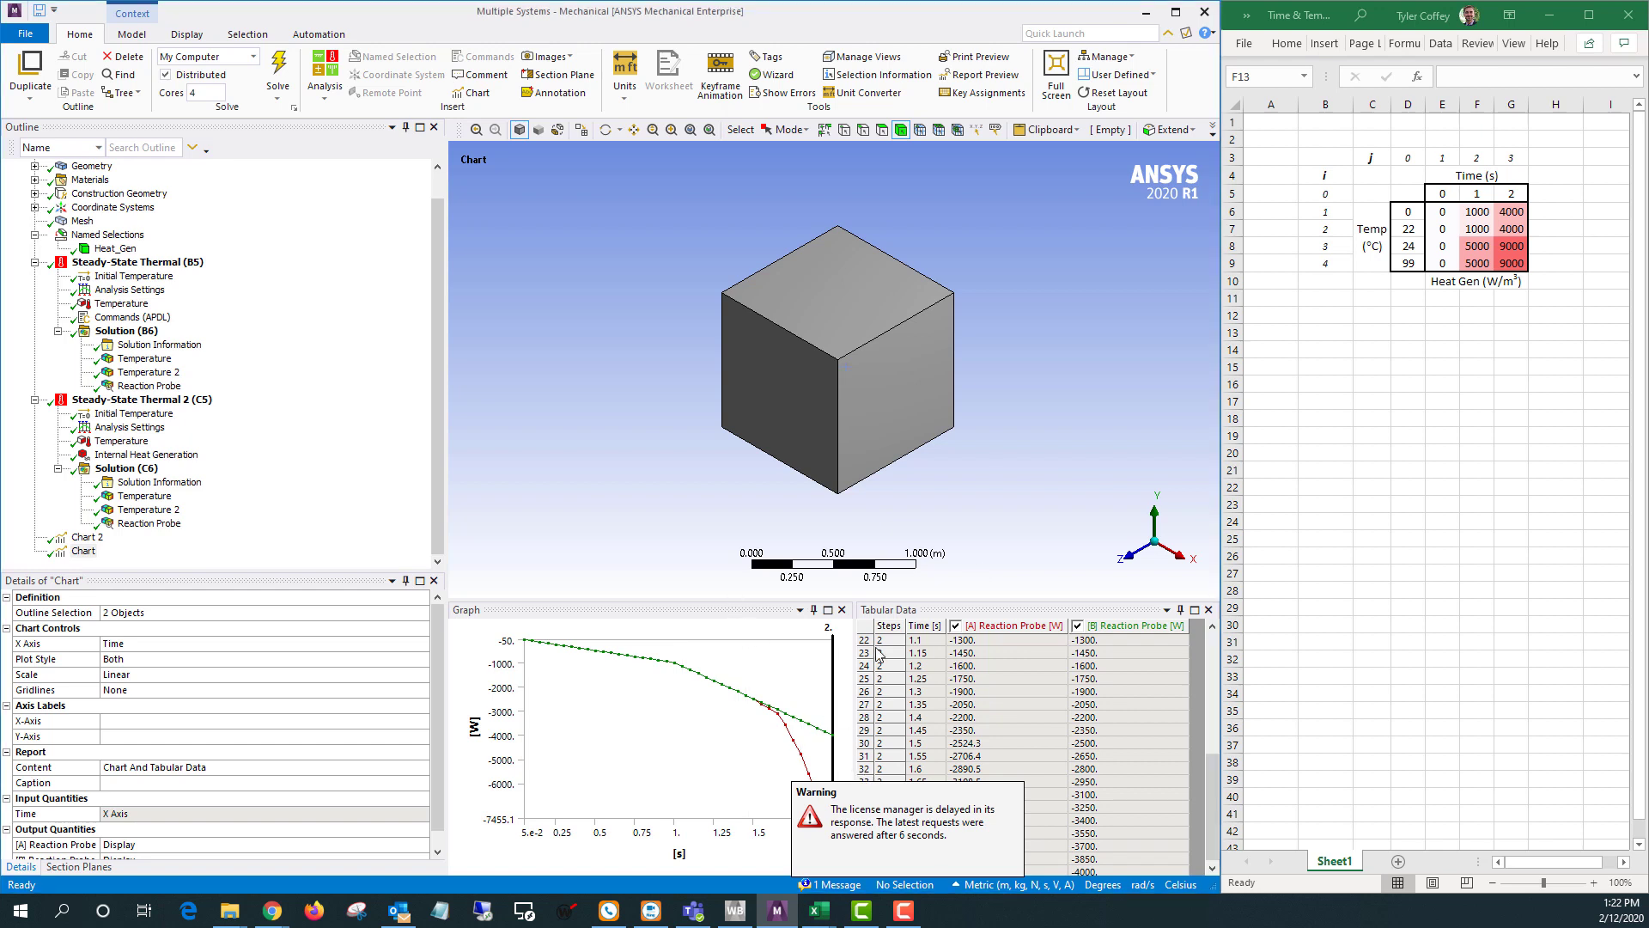
left_click(706, 756)
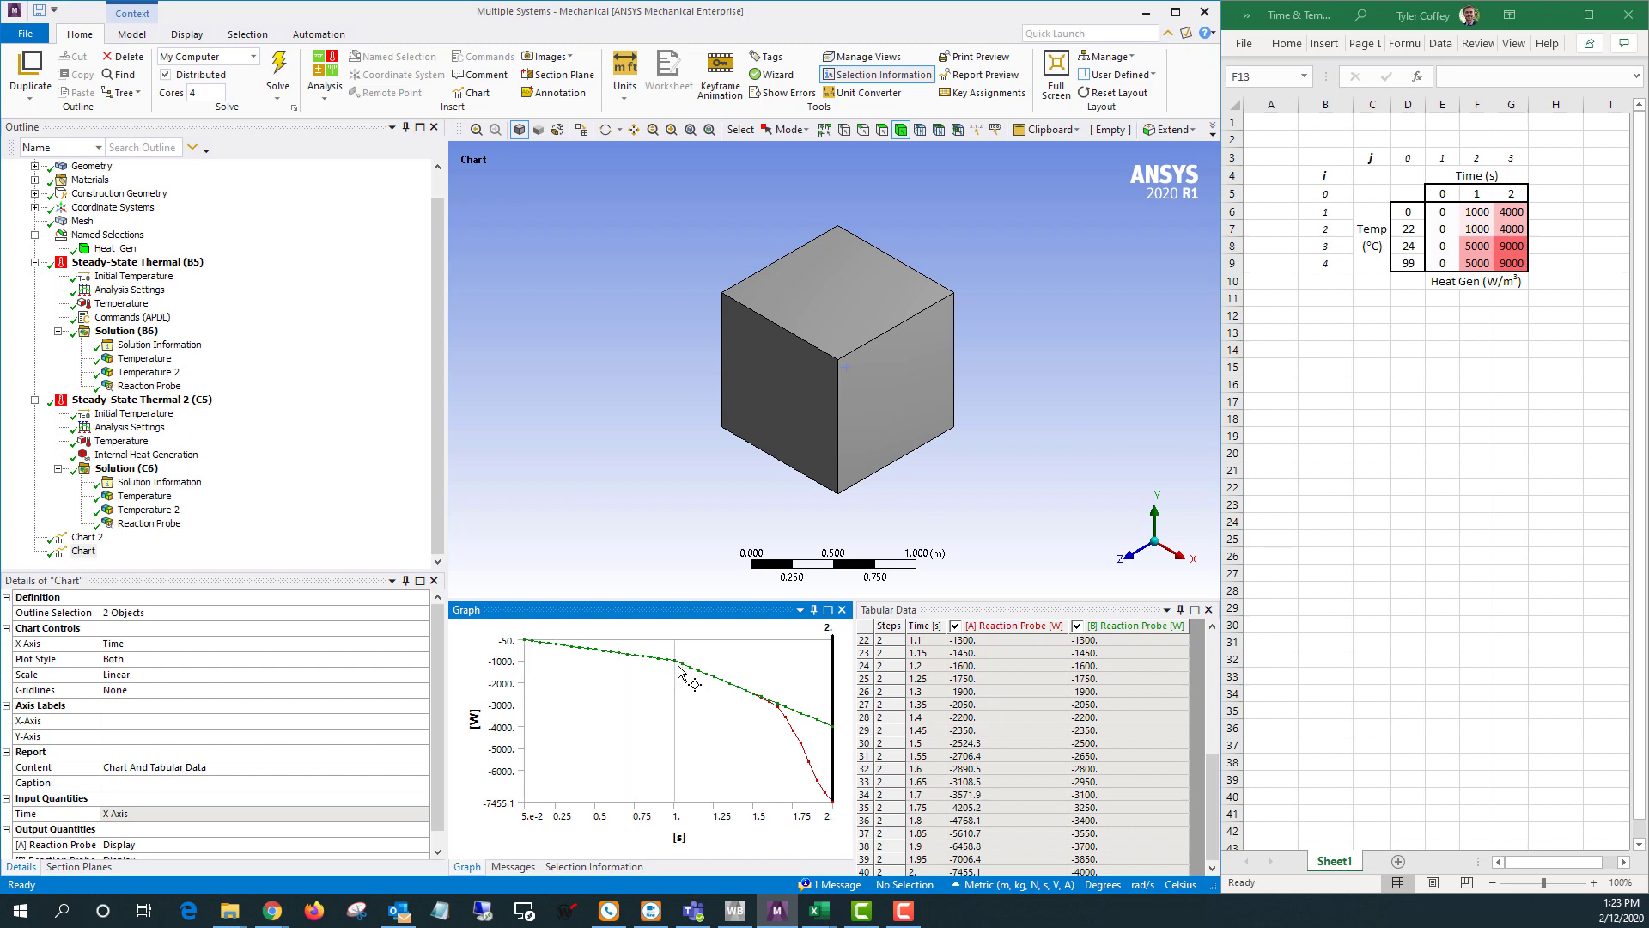
Step: Review the Temperature 2 and Reaction Probe results of Steady-State Thermal 2 against the new chart of both reaction probes
left_click(137, 511)
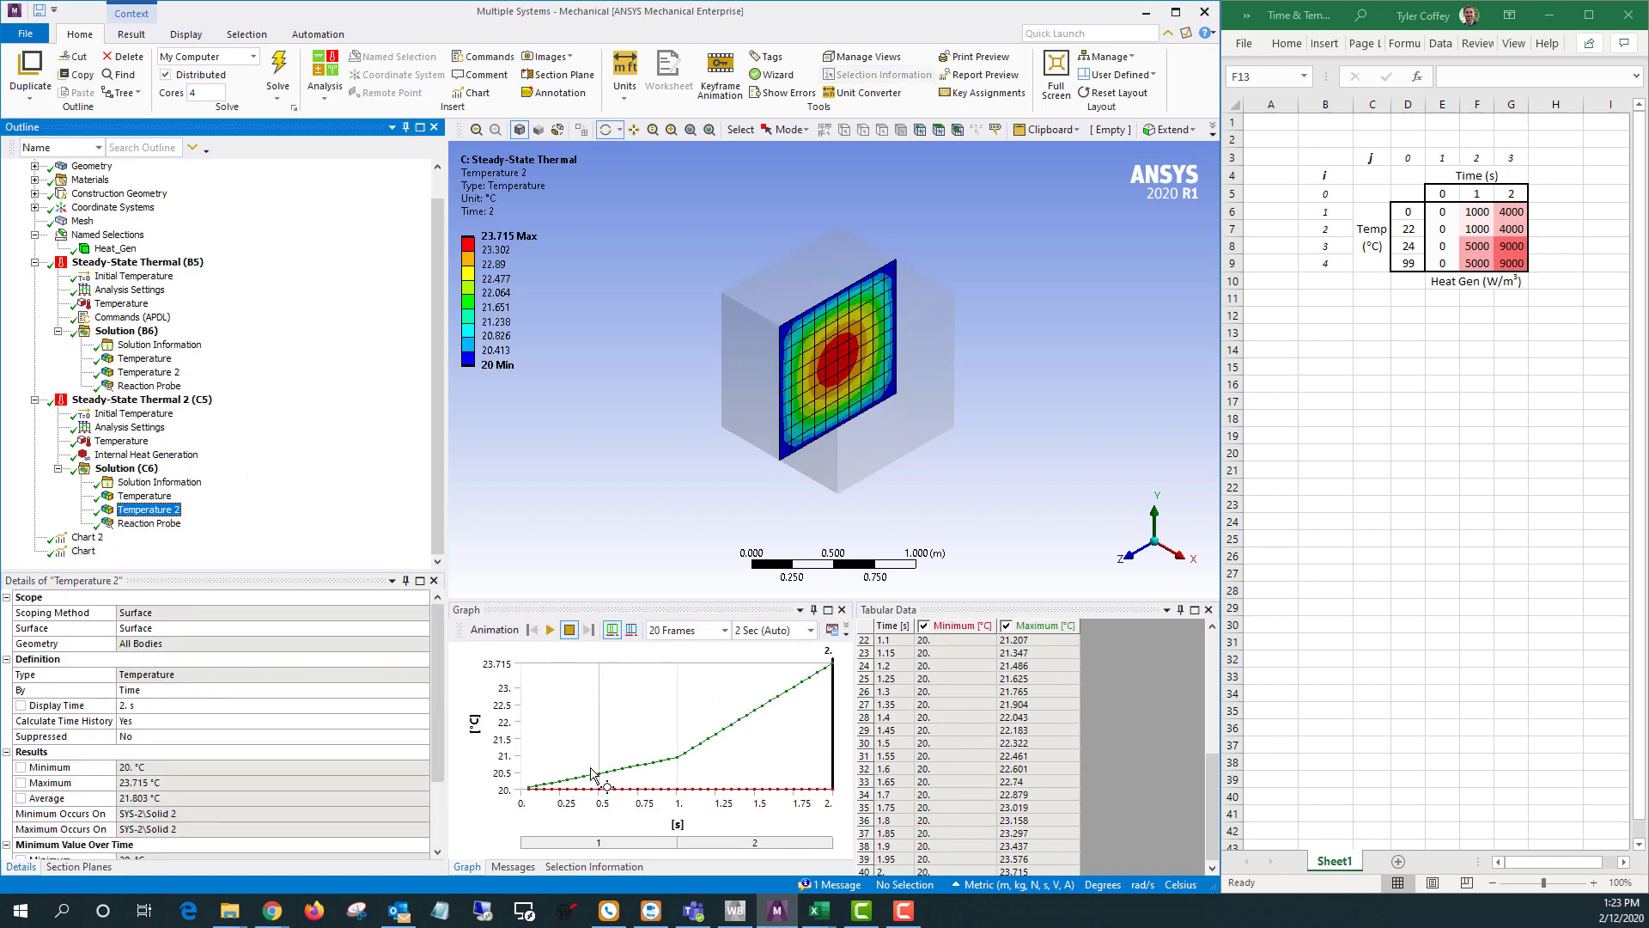
left_click(967, 738)
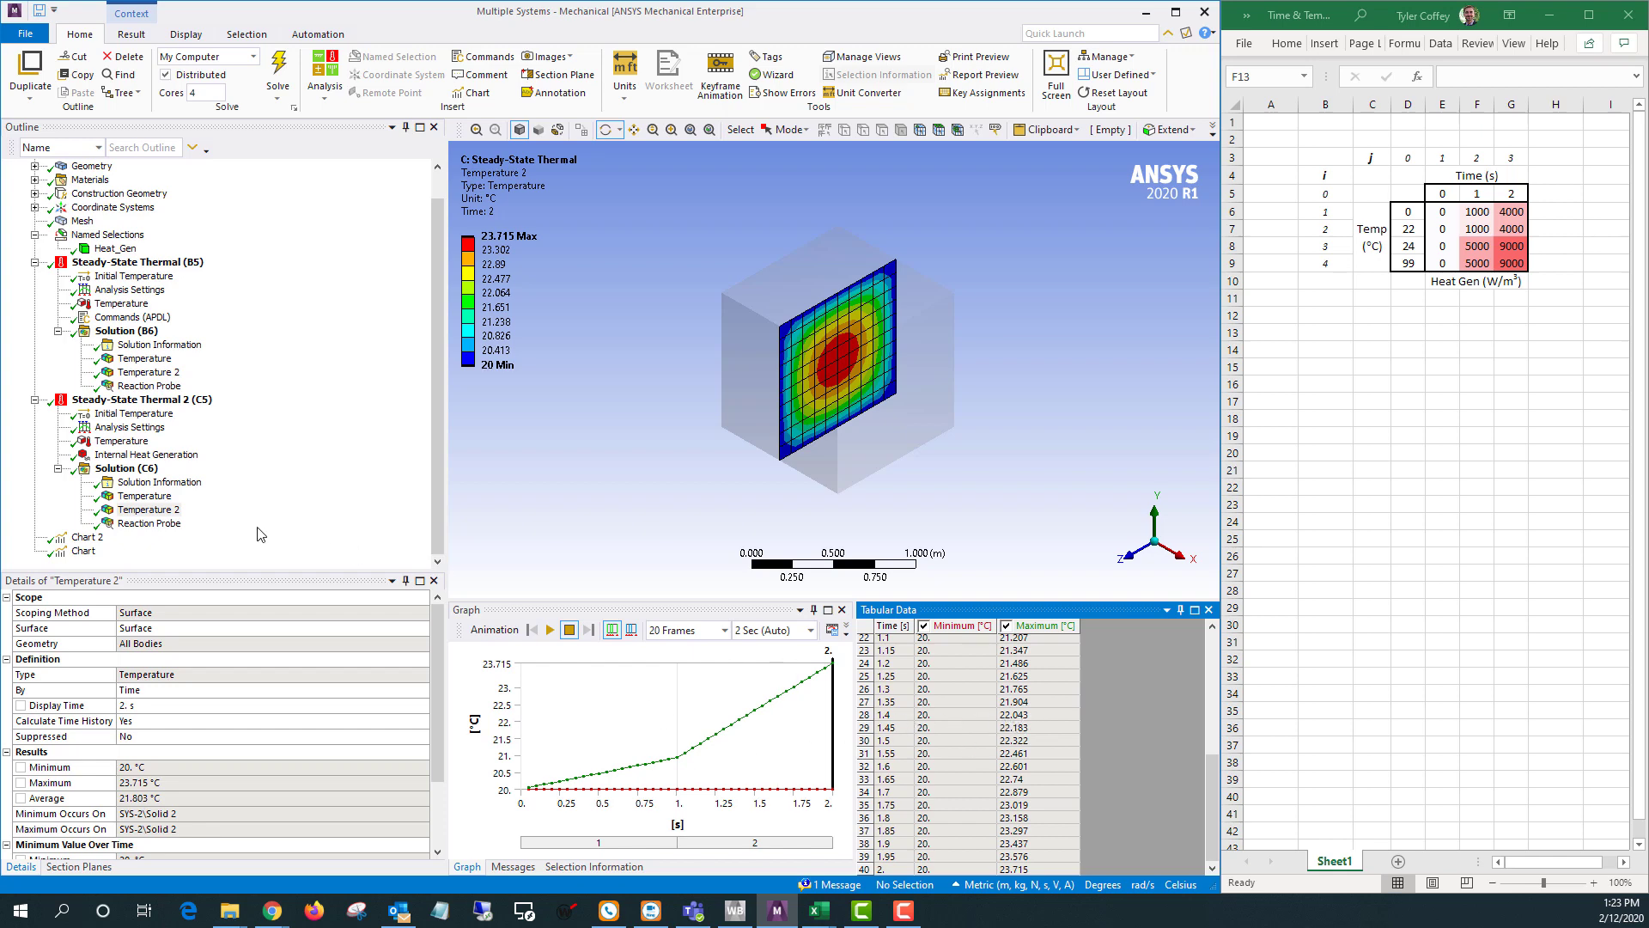
left_click(164, 524)
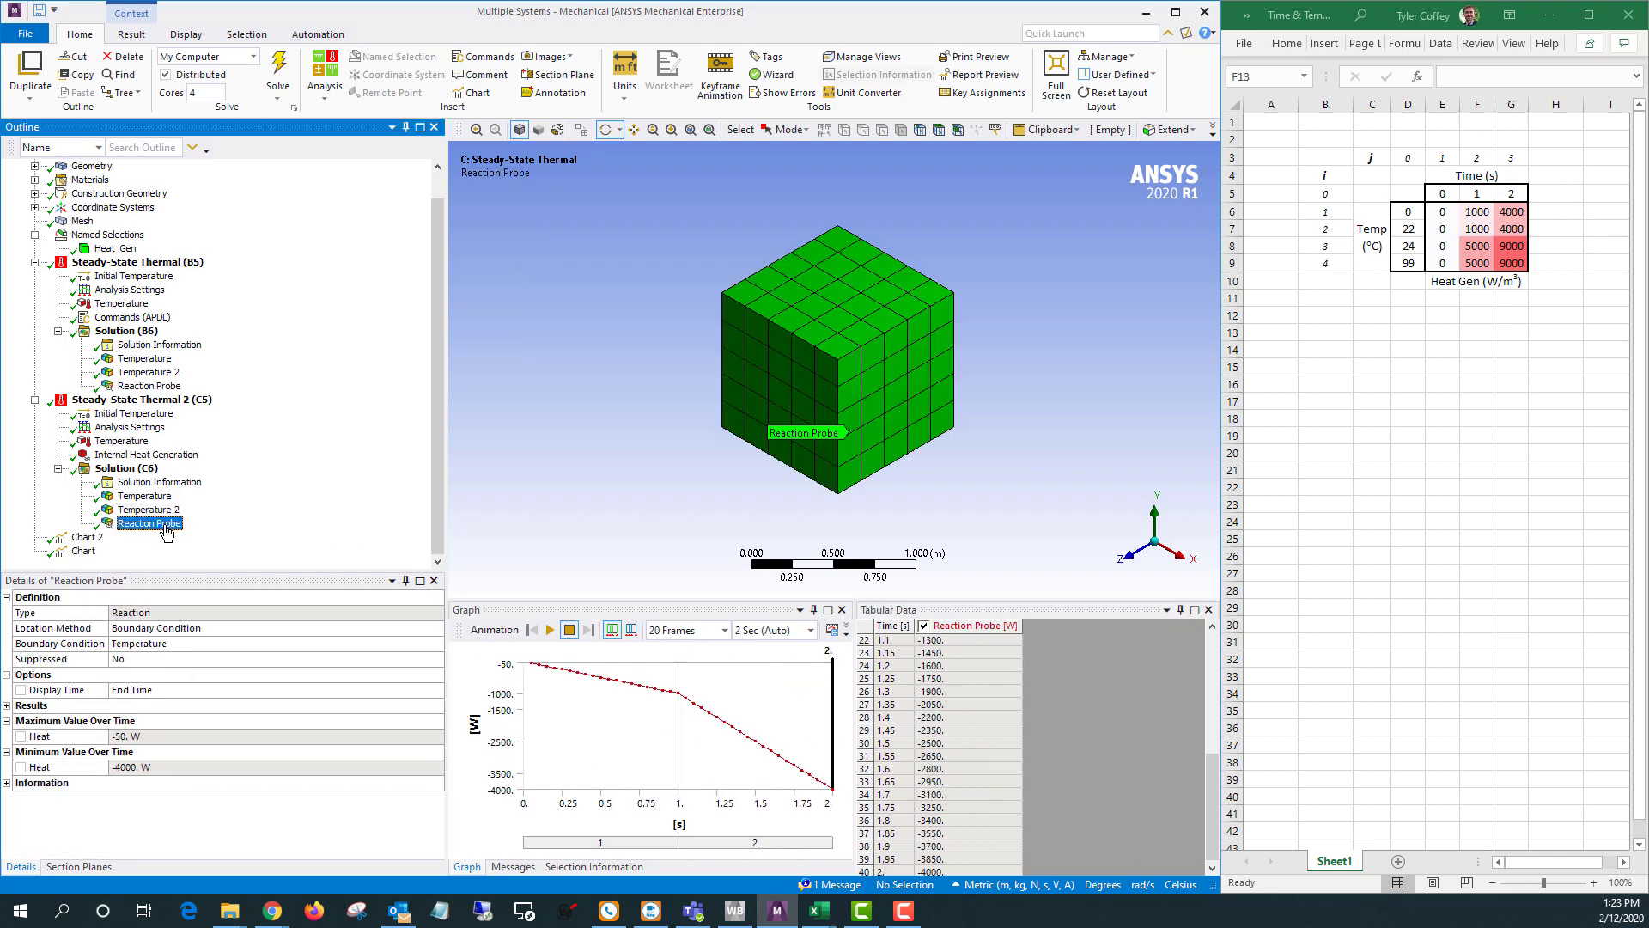
left_click(84, 550)
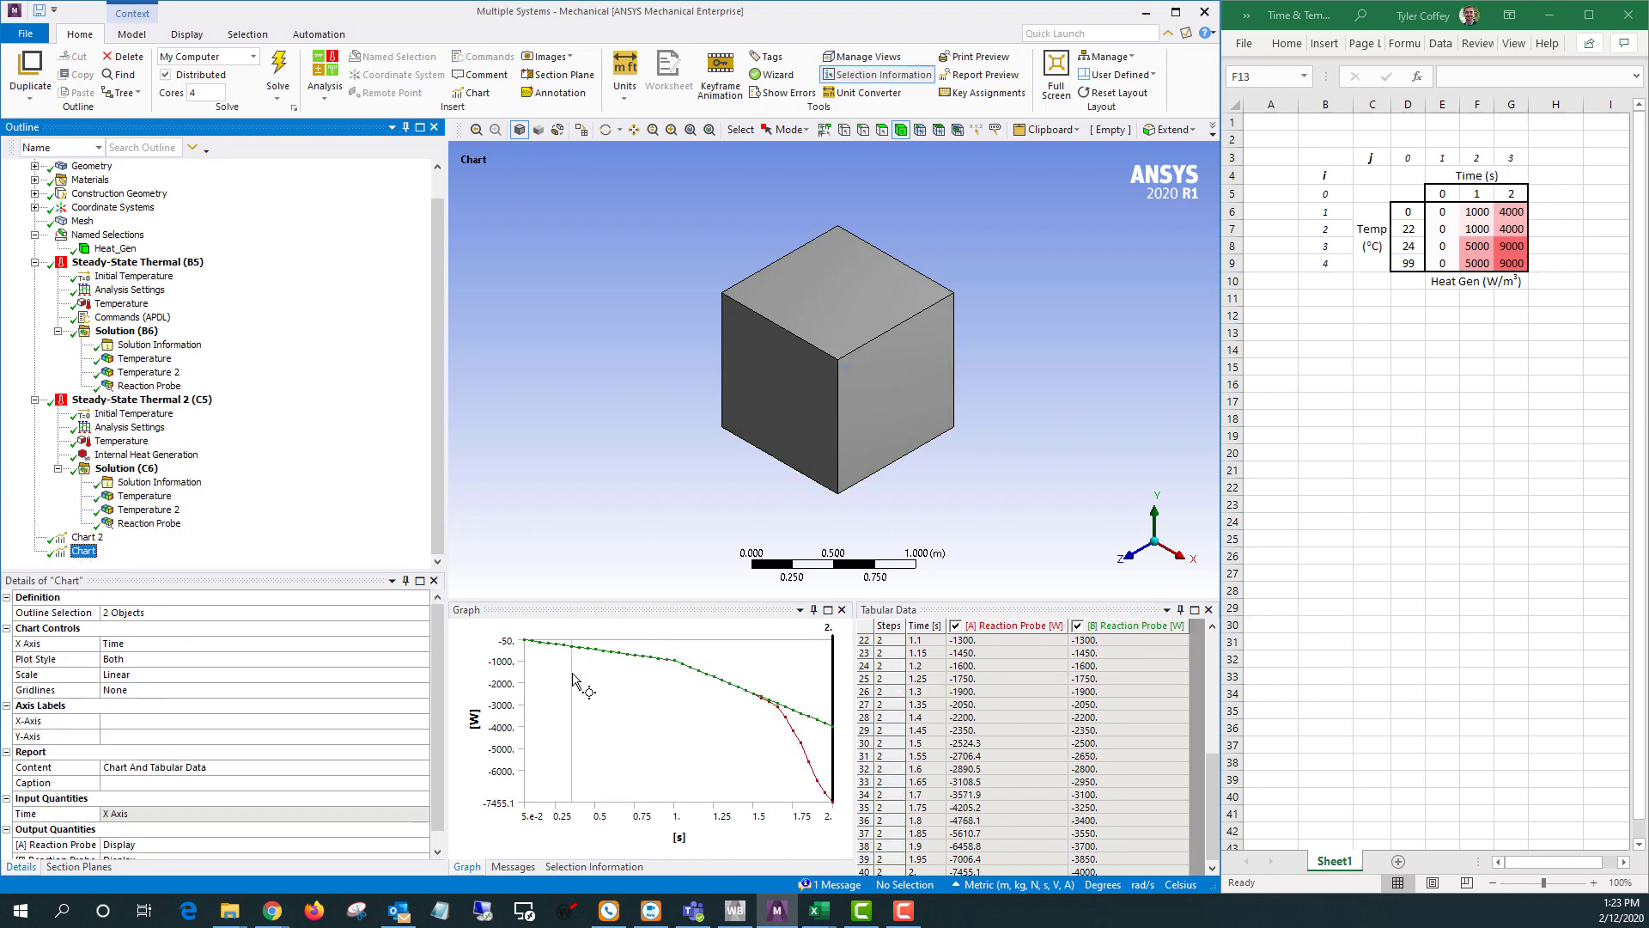